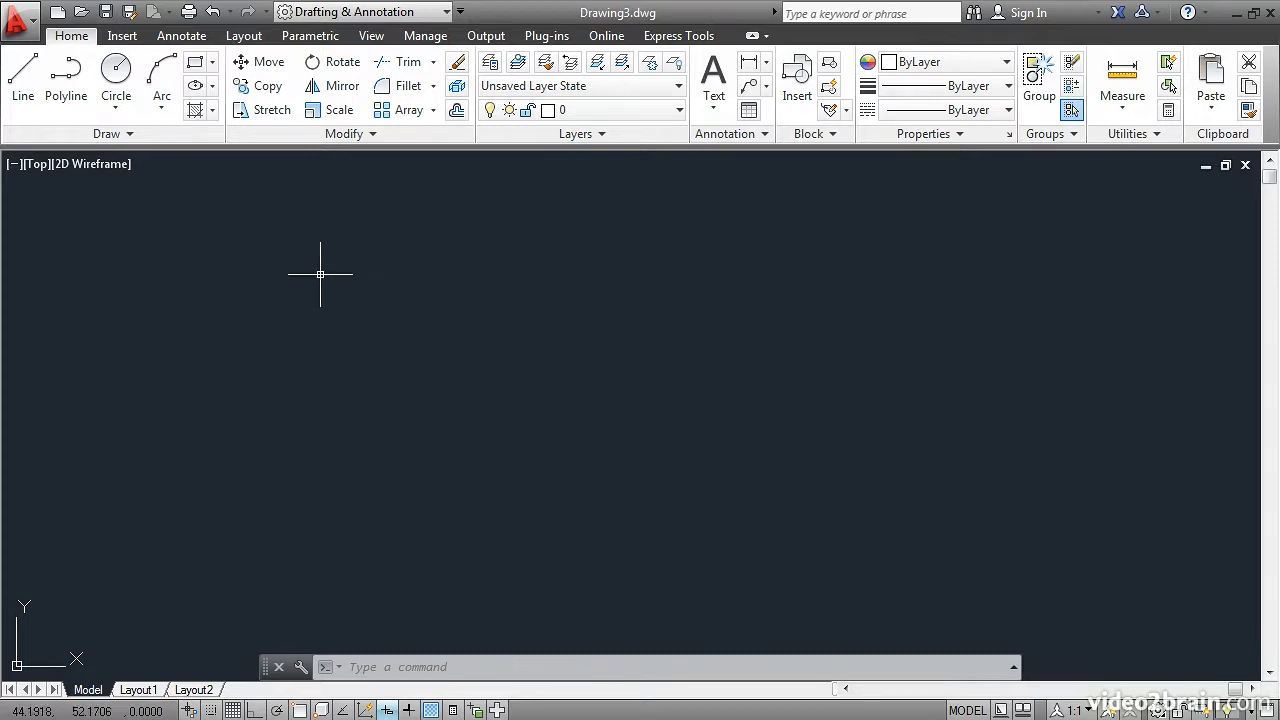
Draw a rectangle 10 units wide and 5 units tall from a picked first corner.
click(212, 63)
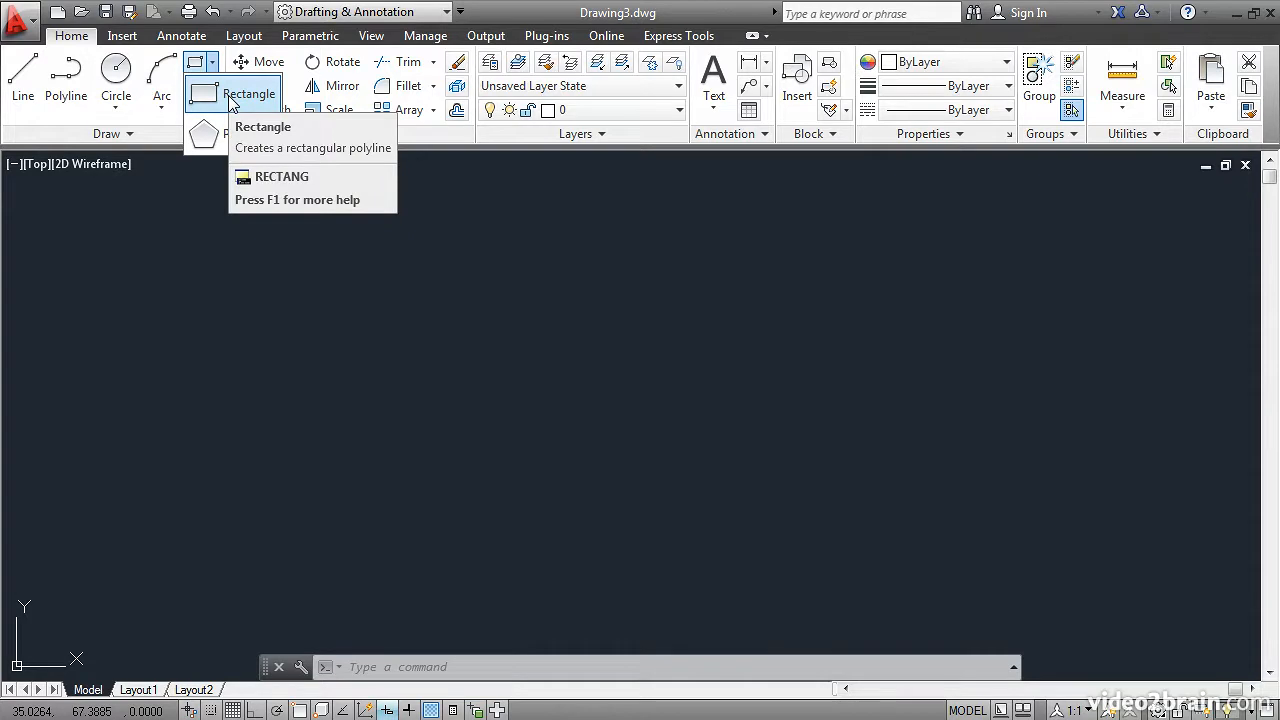
click(229, 98)
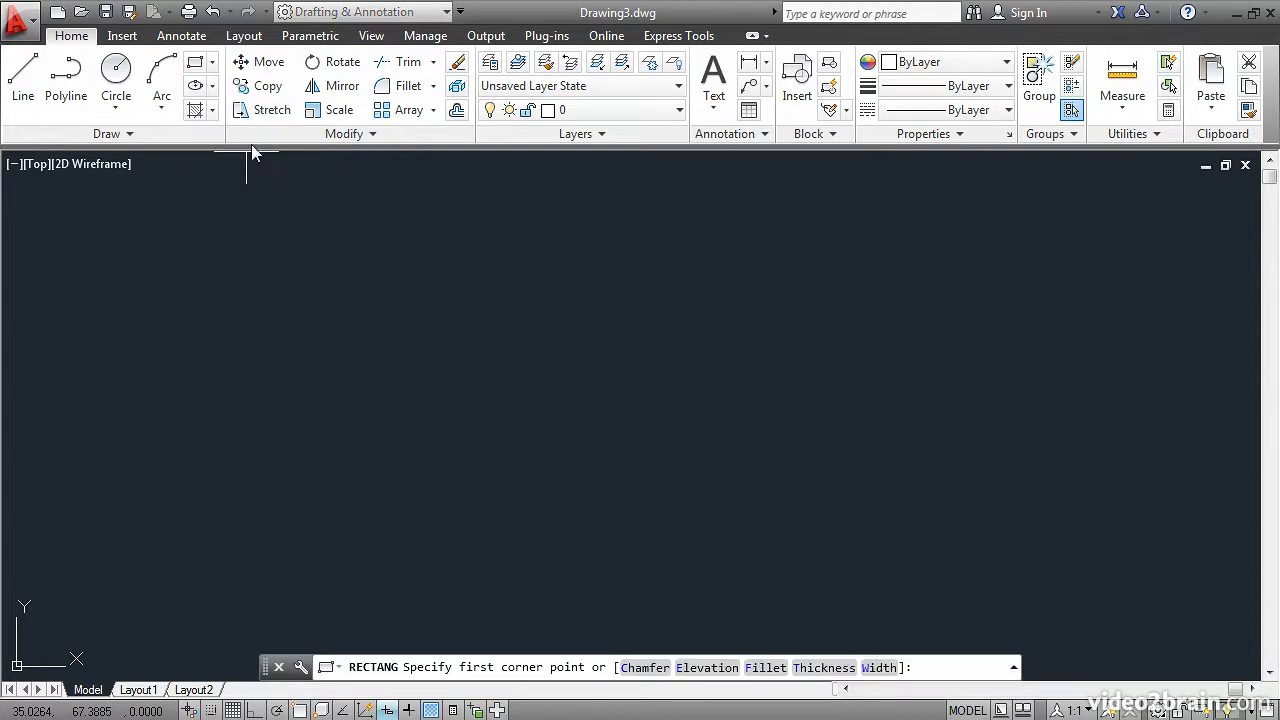
click(291, 274)
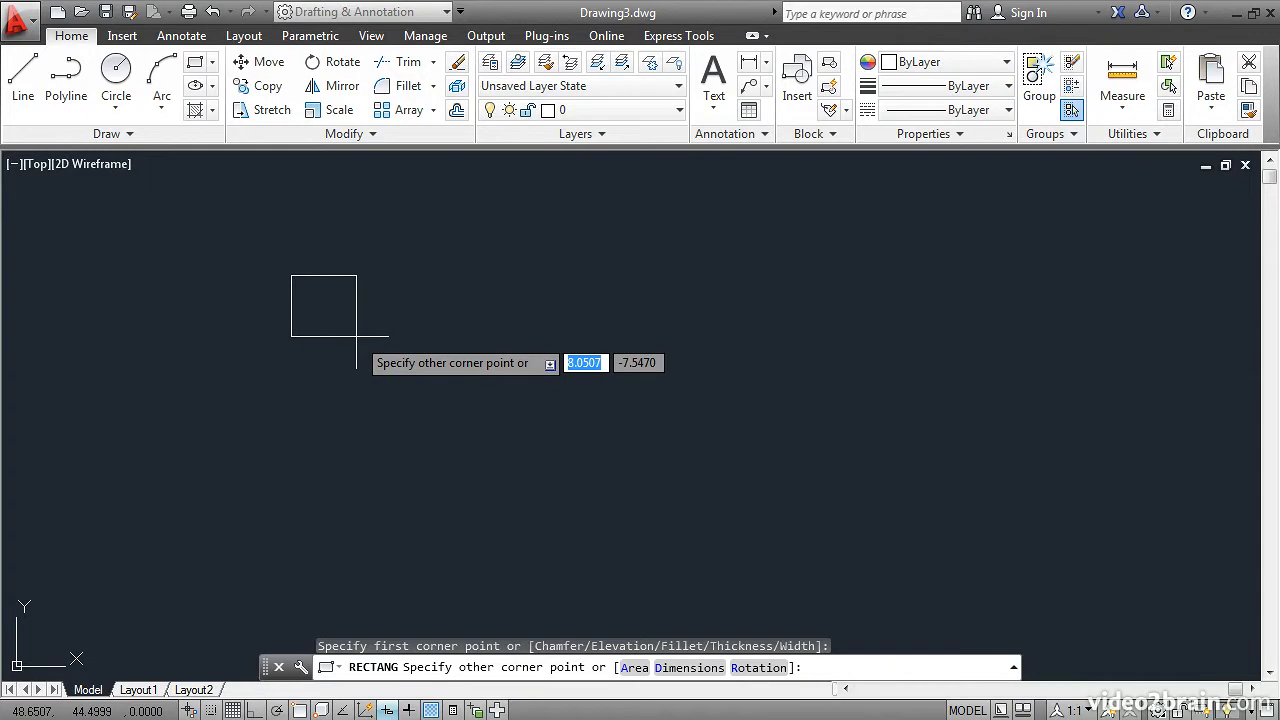
text(10)
key(Tab)
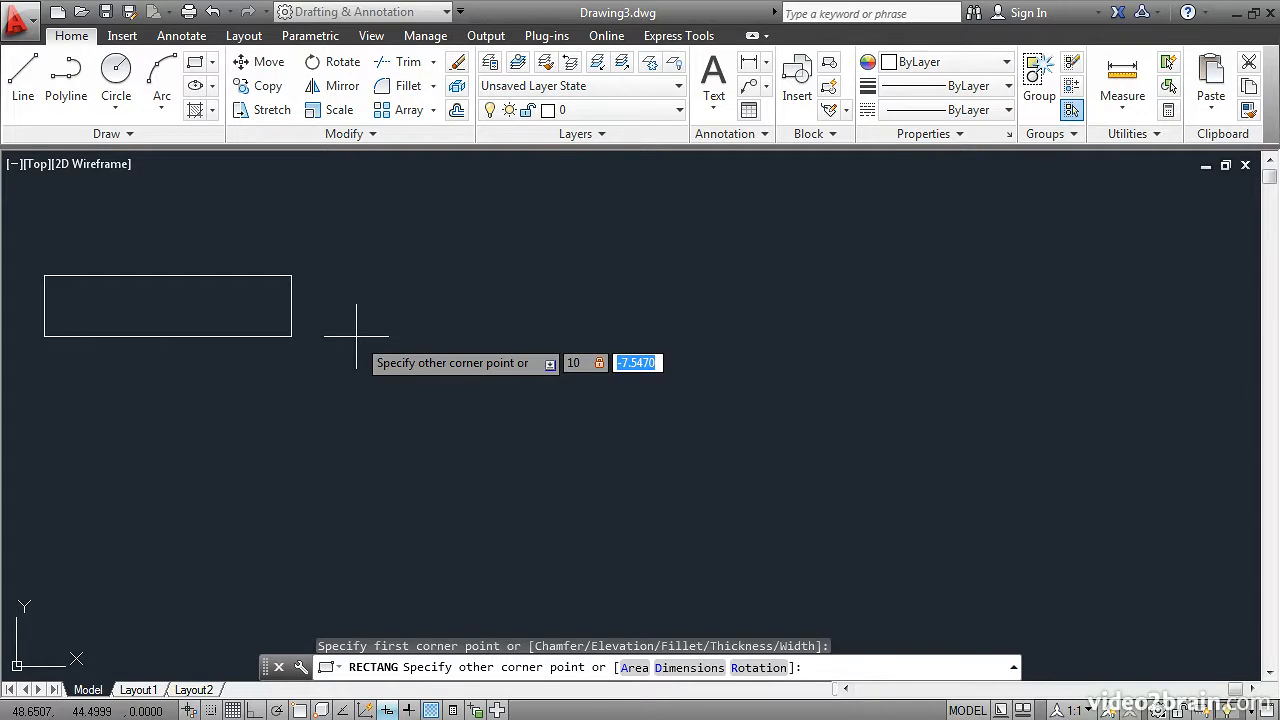
text(5)
key(Return)
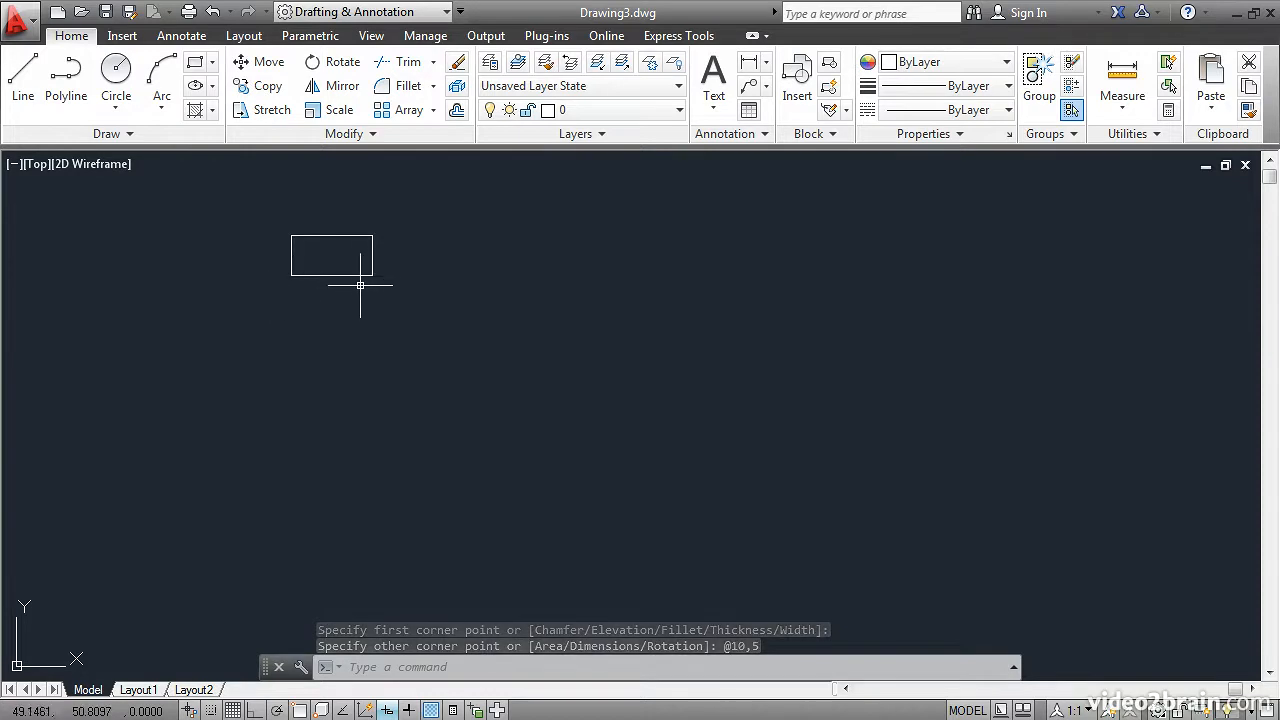
Draw a second rectangle freehand, about 10 by 7 units, below the first one.
mouse_move(366, 285)
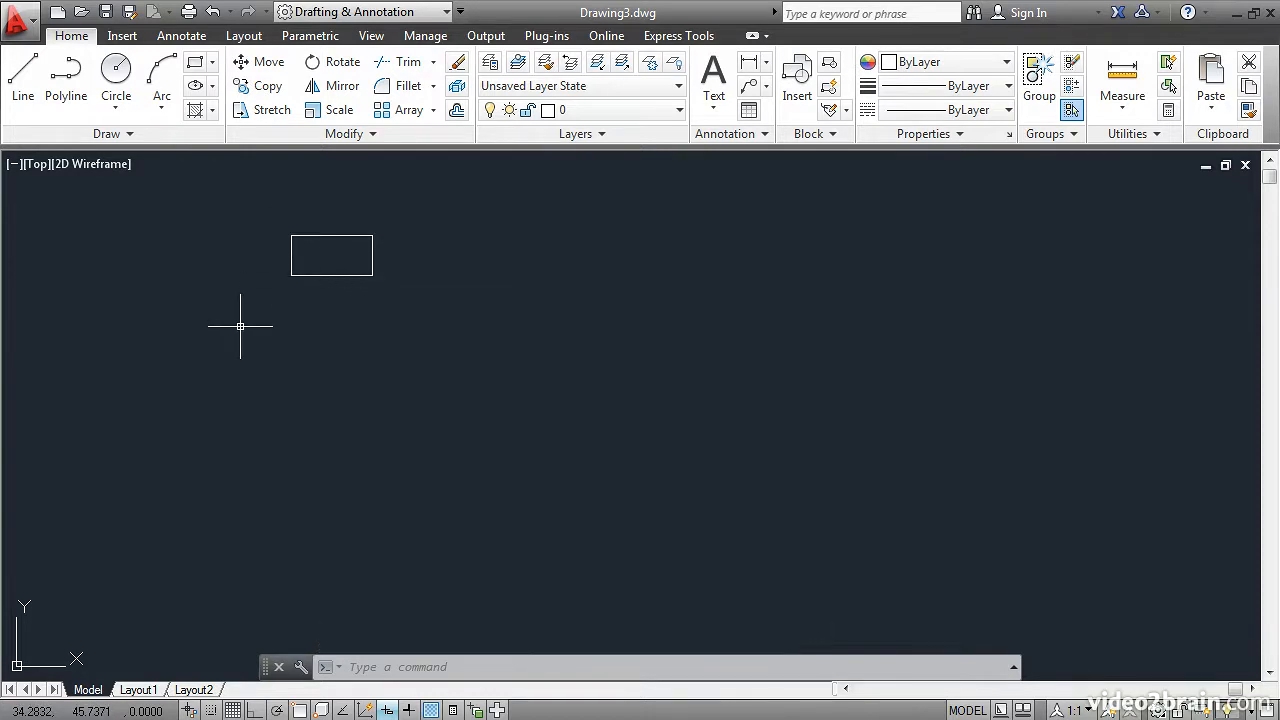
click(195, 62)
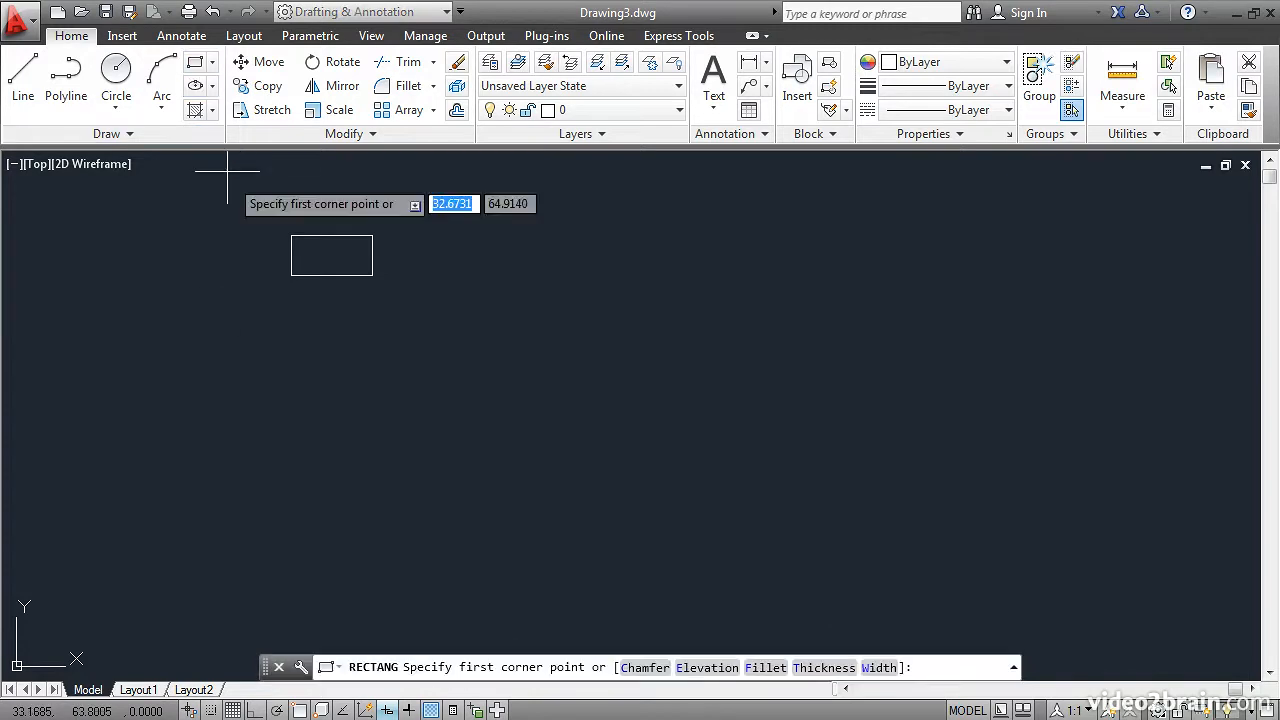
click(364, 350)
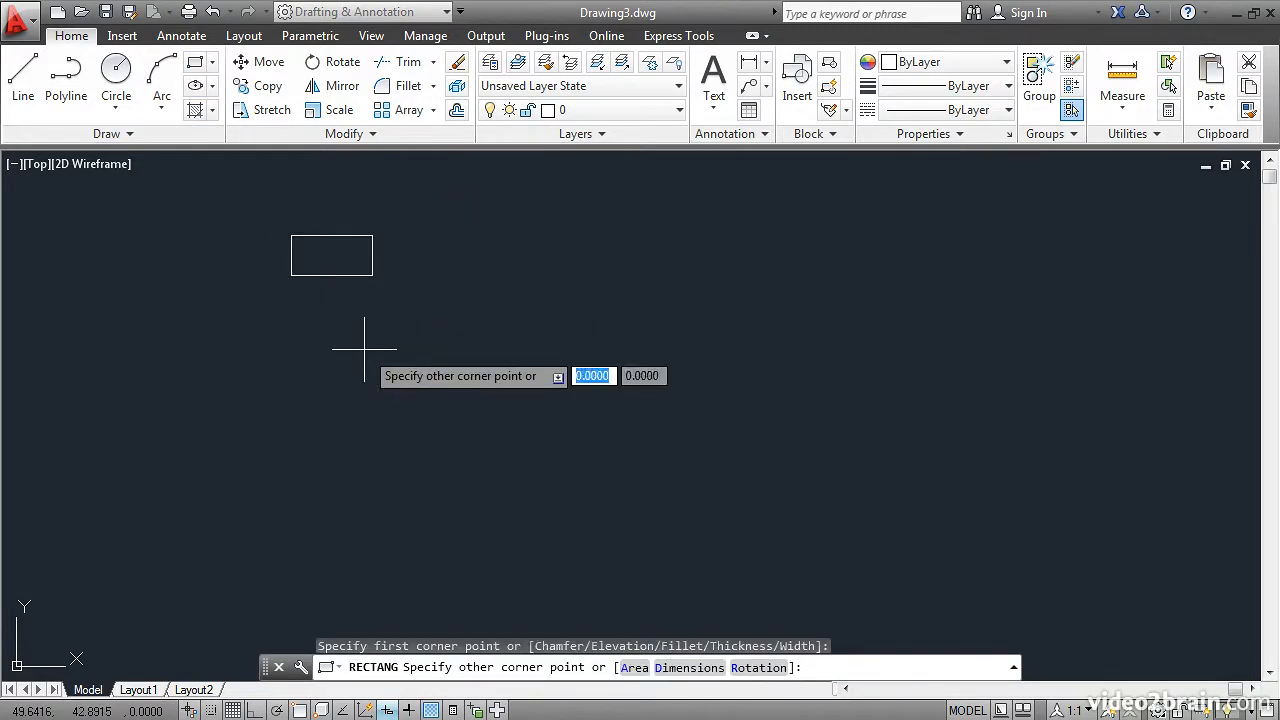
click(444, 406)
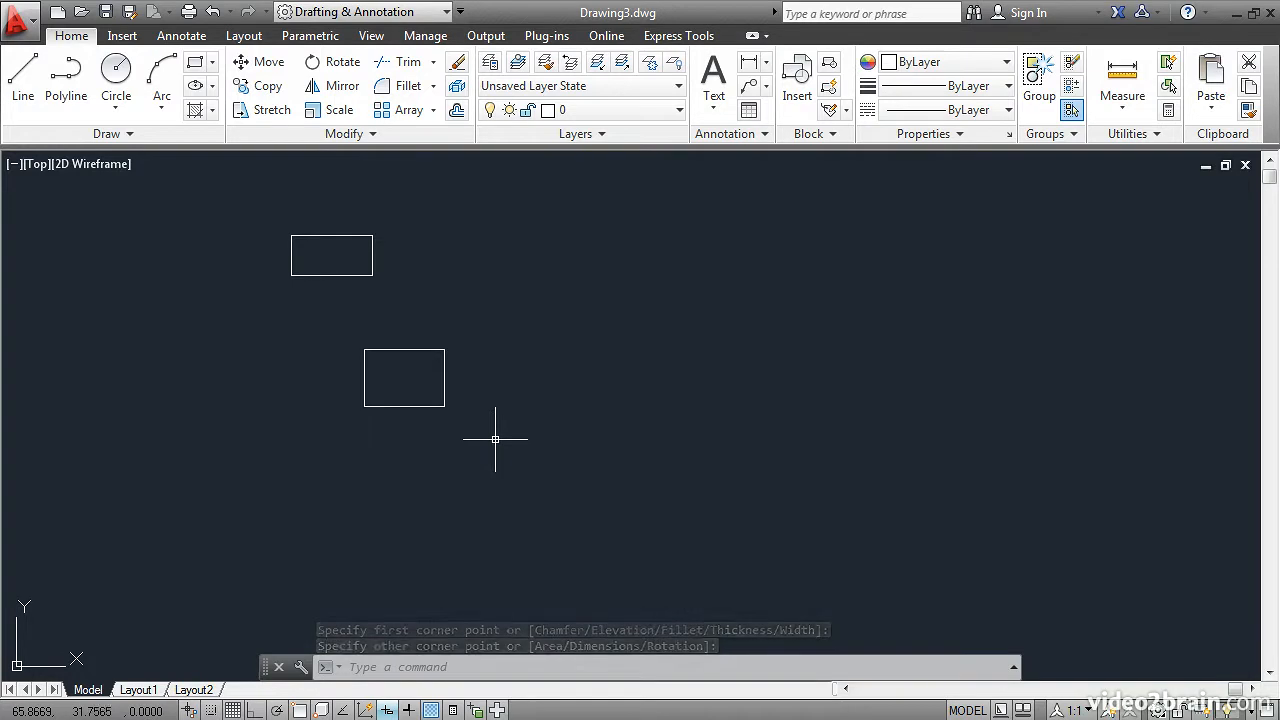
Draw a rectangle extending 12 units to the left and 8 units up from a picked corner.
click(194, 64)
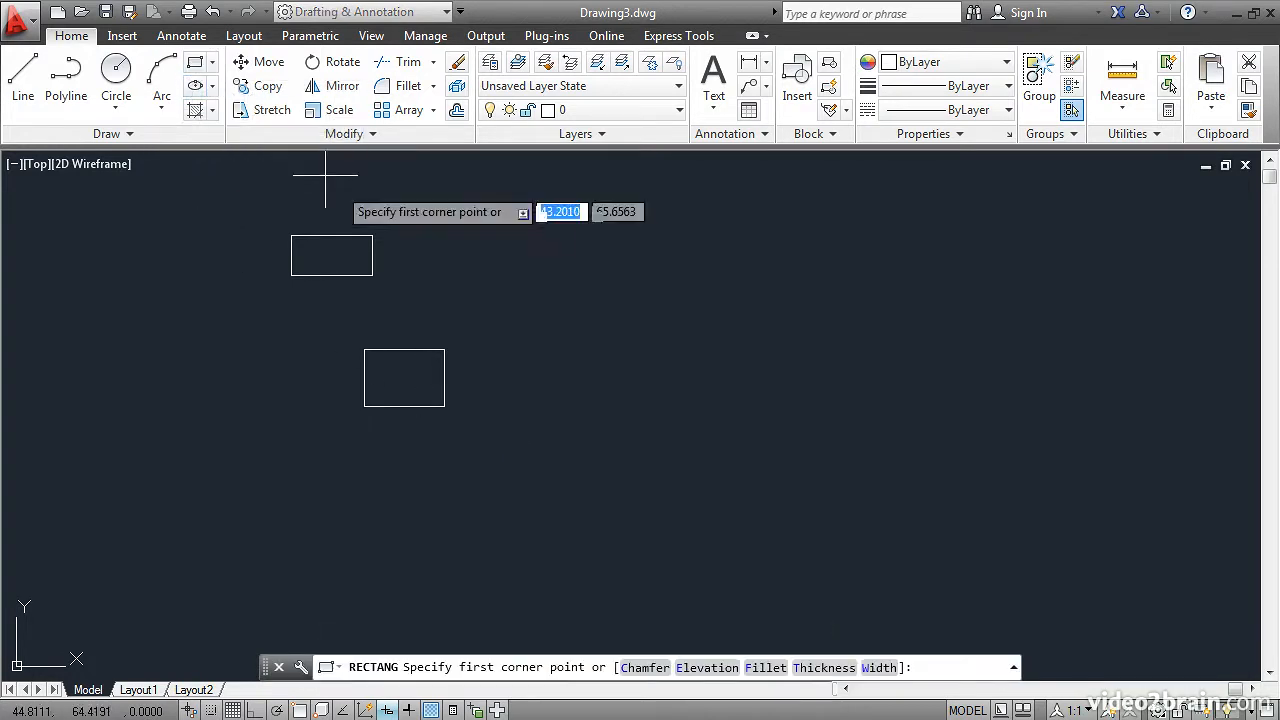
click(622, 404)
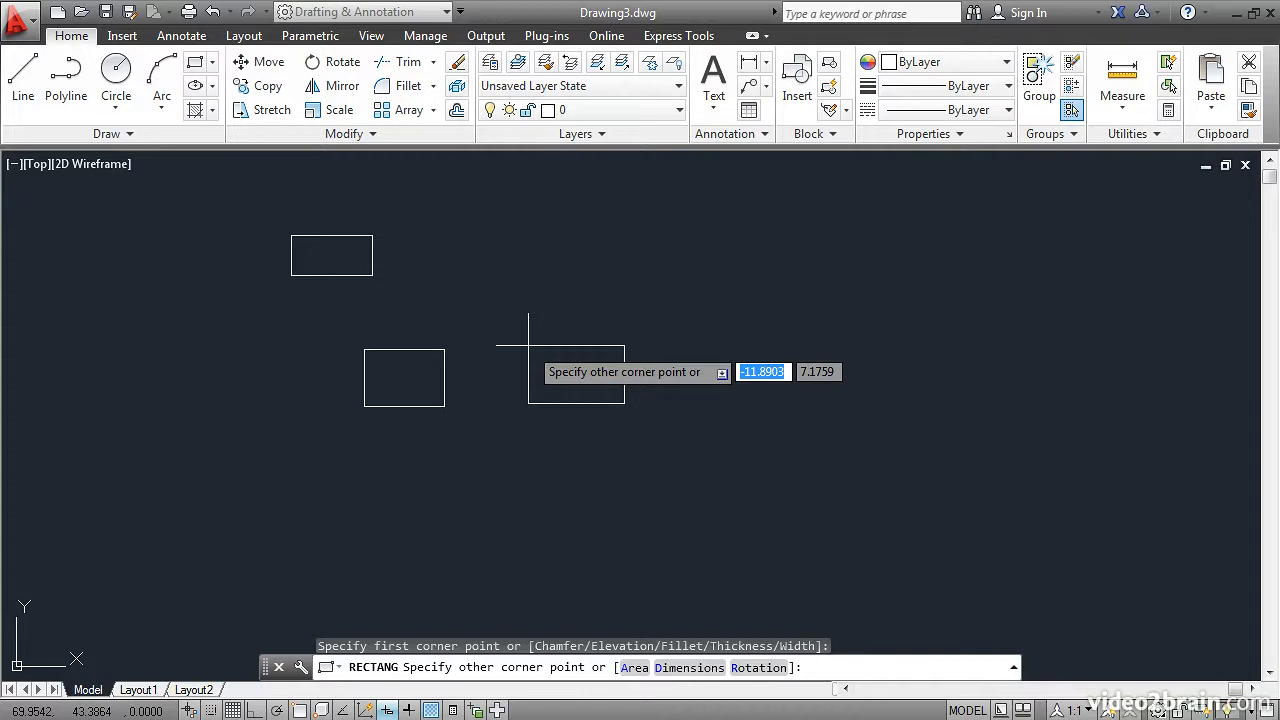
text(-)
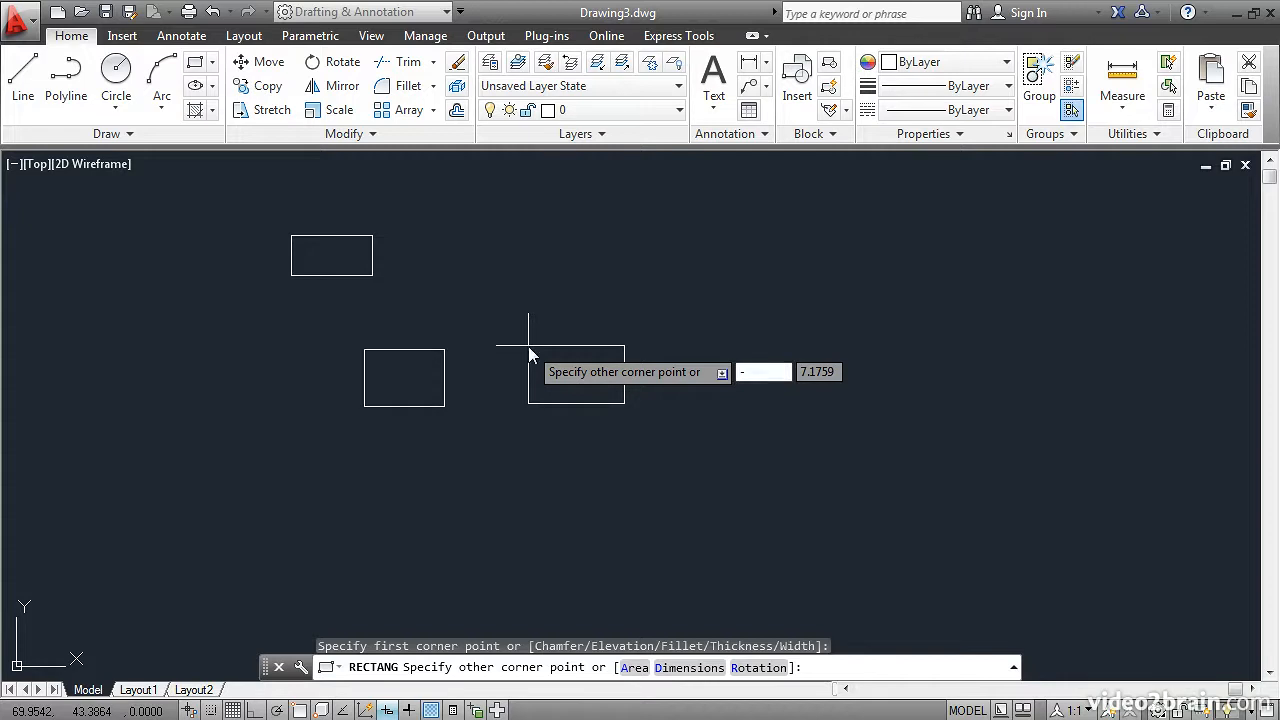
text(12)
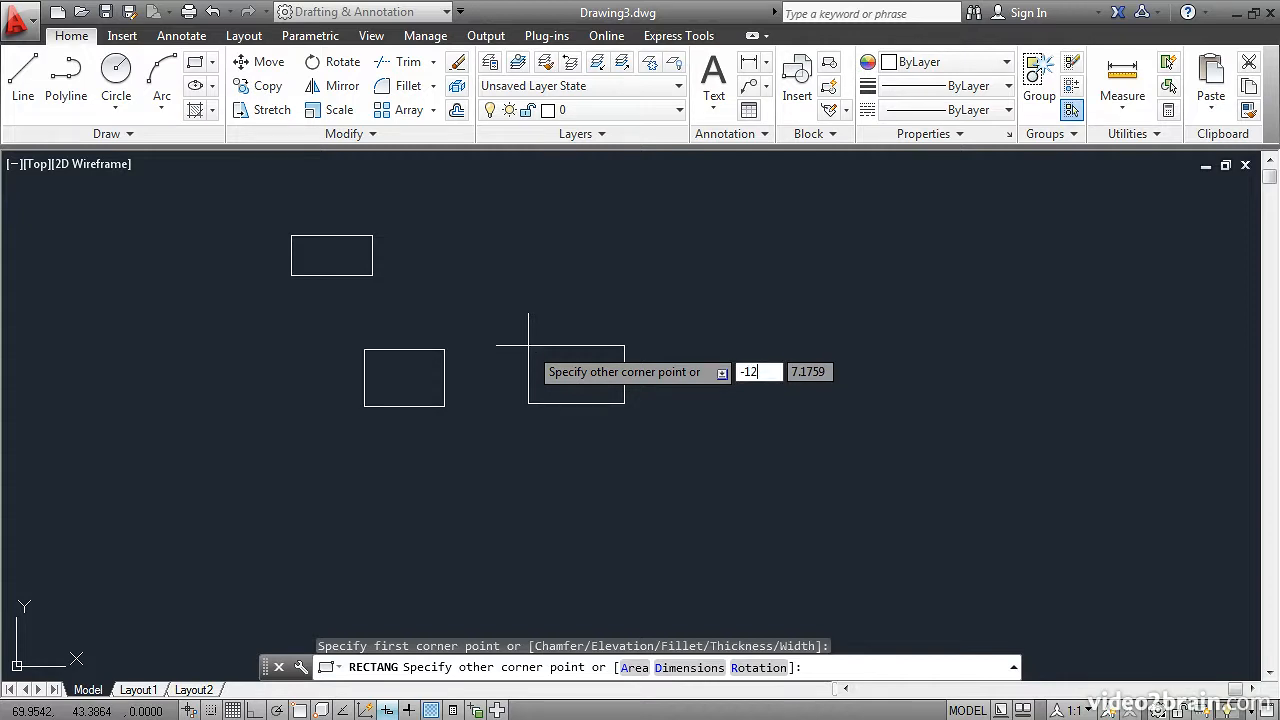
key(Tab)
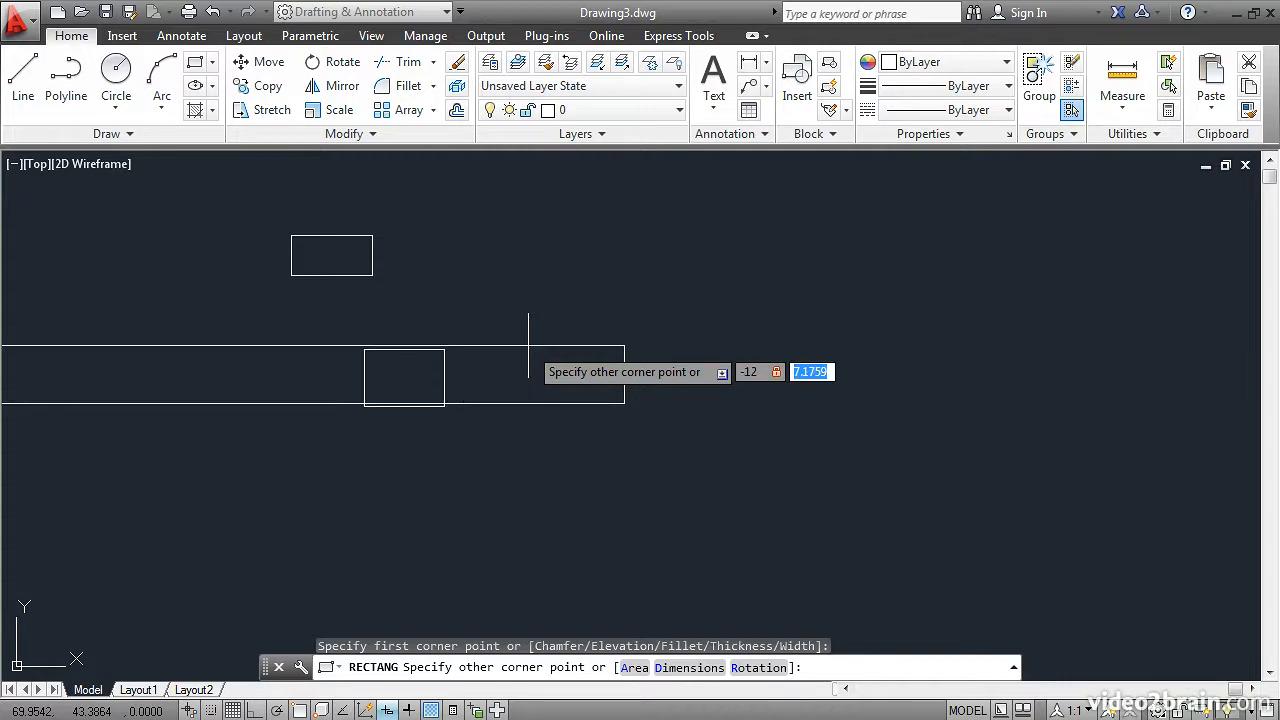
text(8)
key(Return)
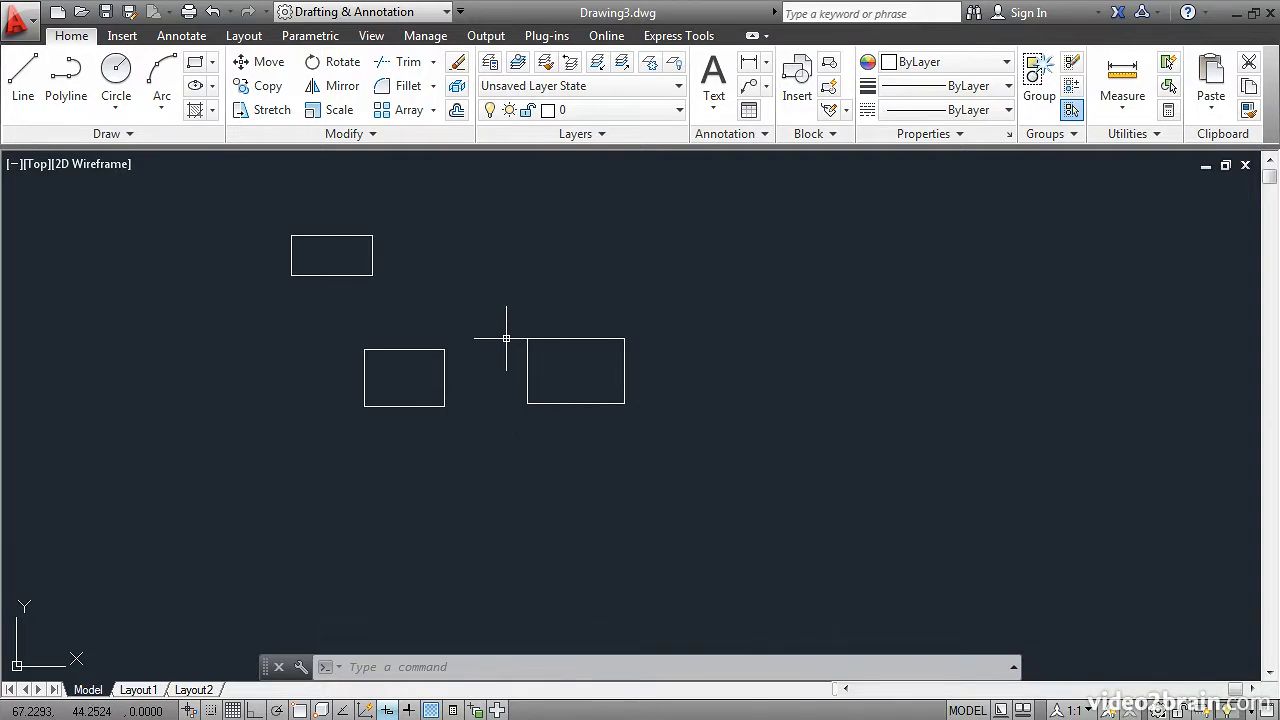
Draw a rectangle with 3-unit filleted corners, 25 units wide and extending 15 units down.
click(196, 66)
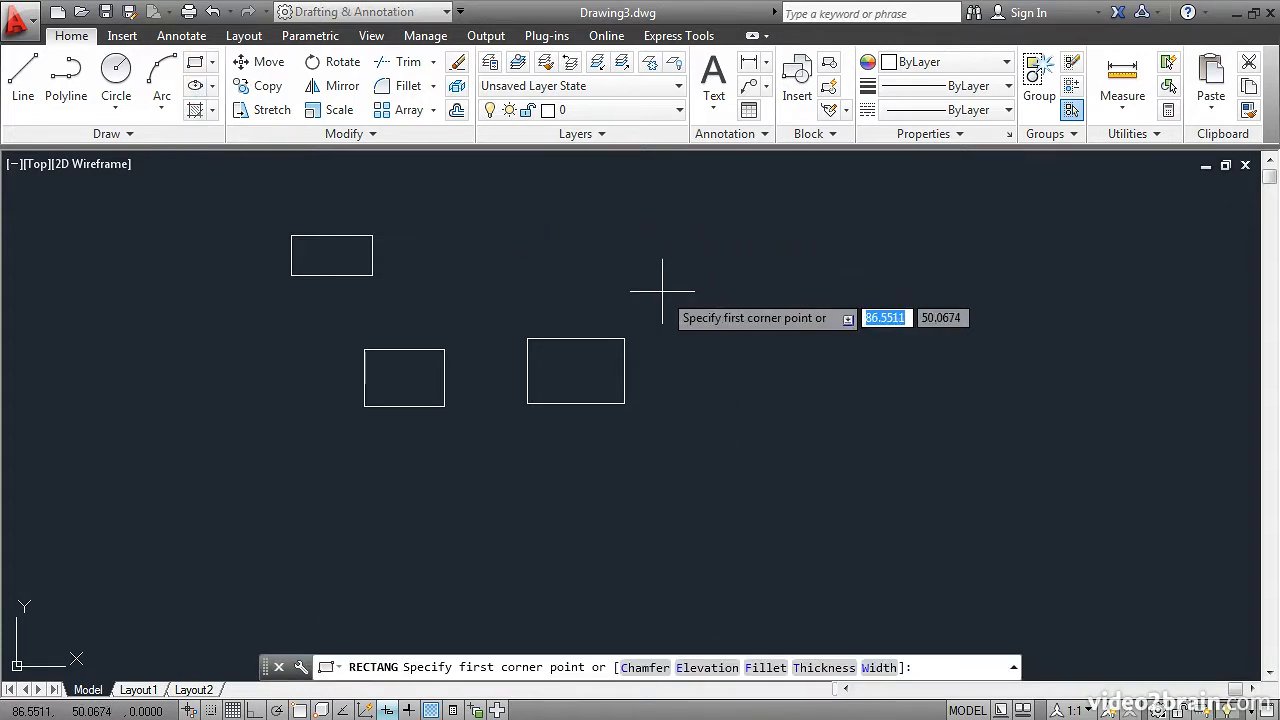
click(762, 668)
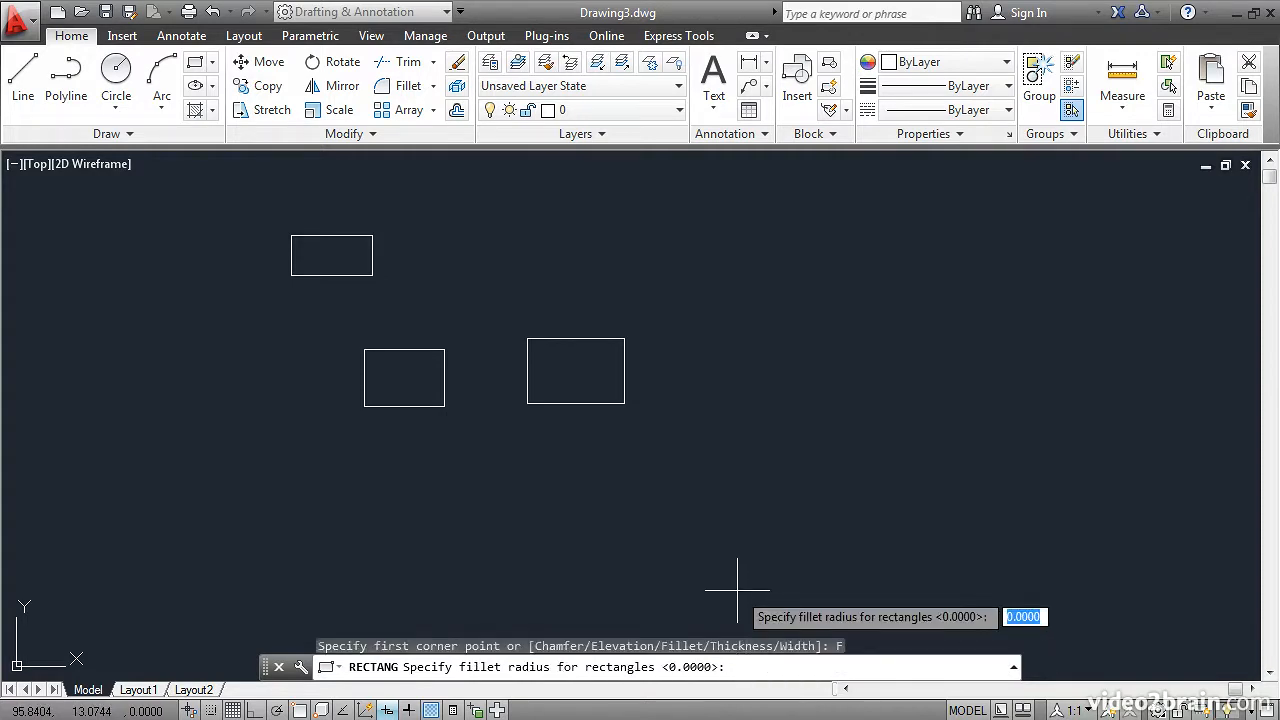
text(3)
key(Return)
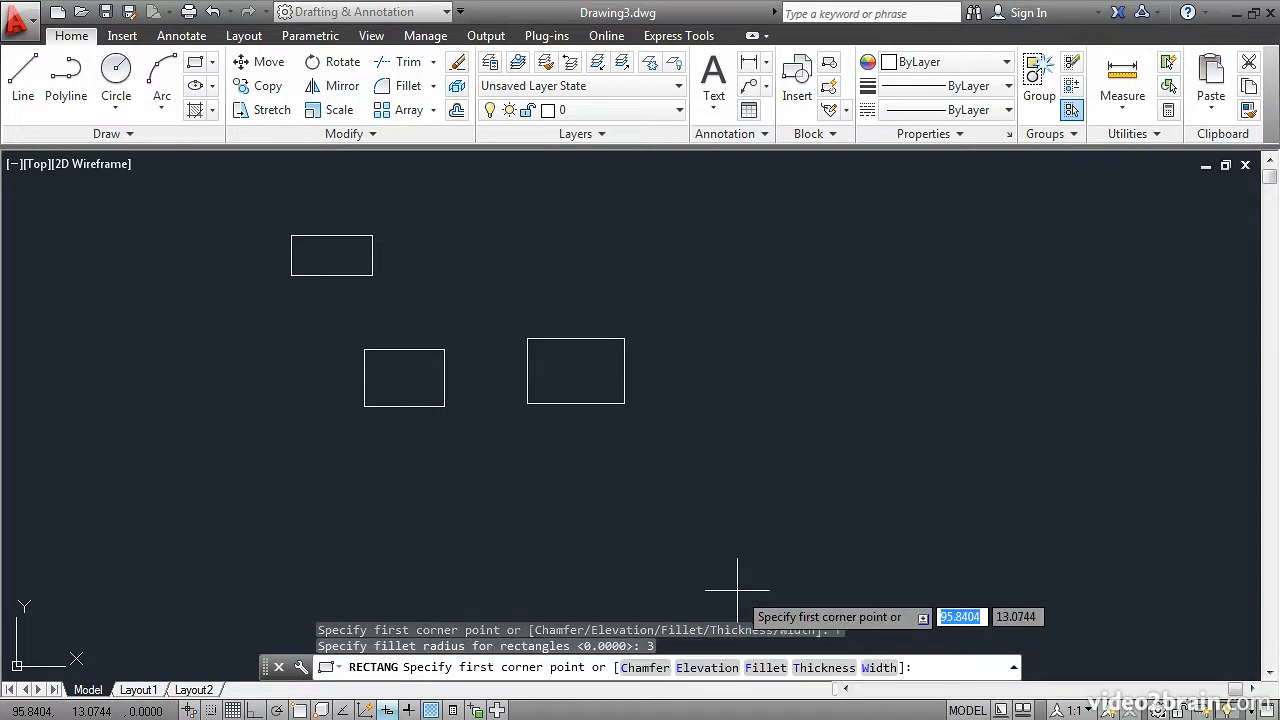
click(743, 353)
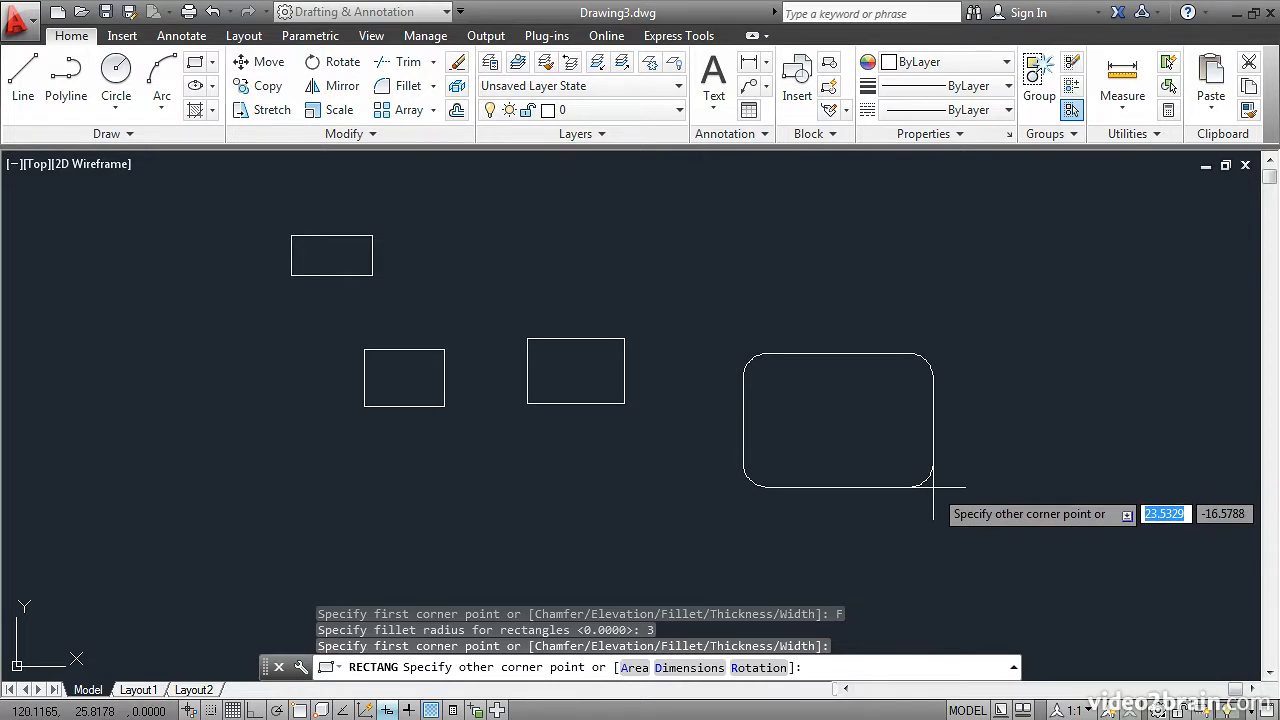
text(25)
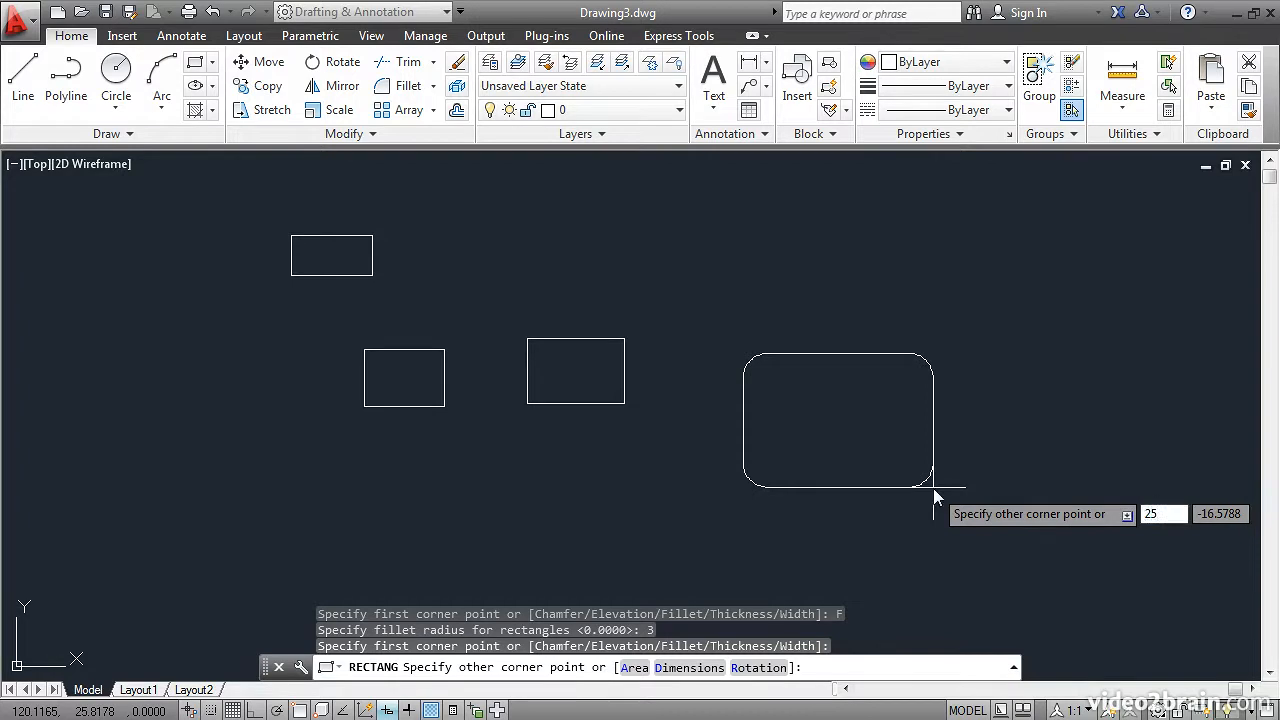
key(Tab)
text(-15)
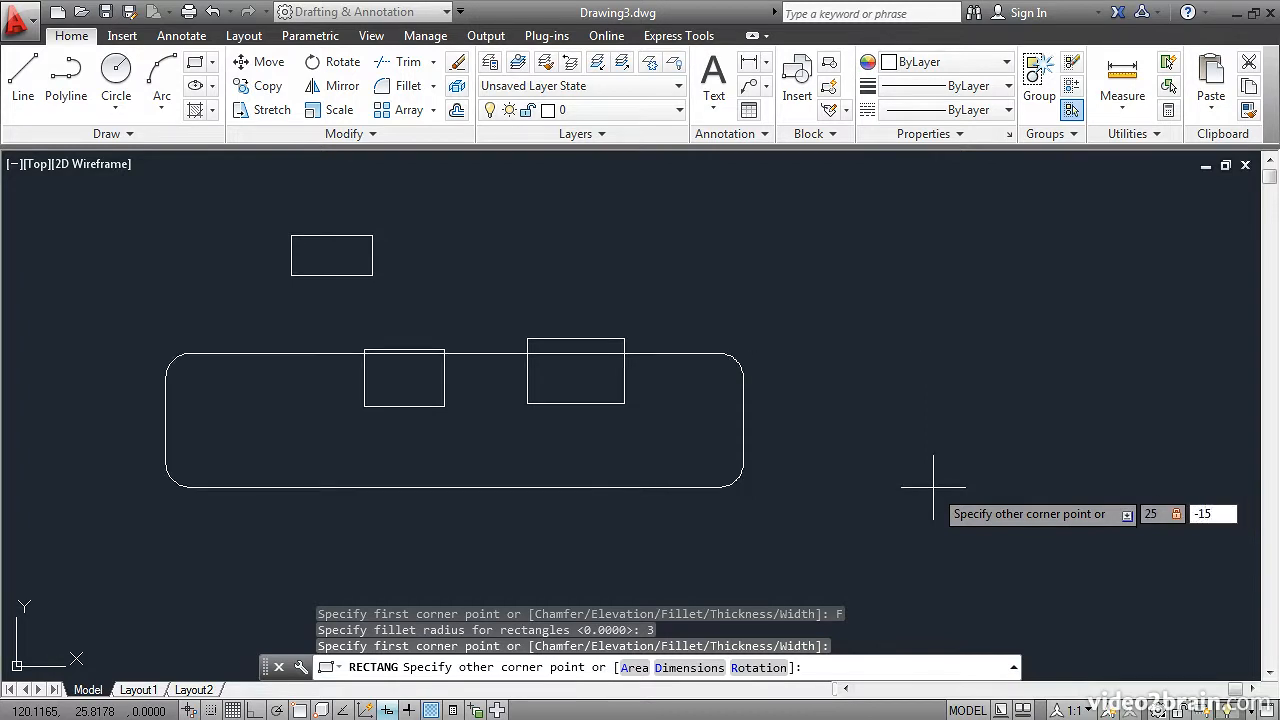
key(Return)
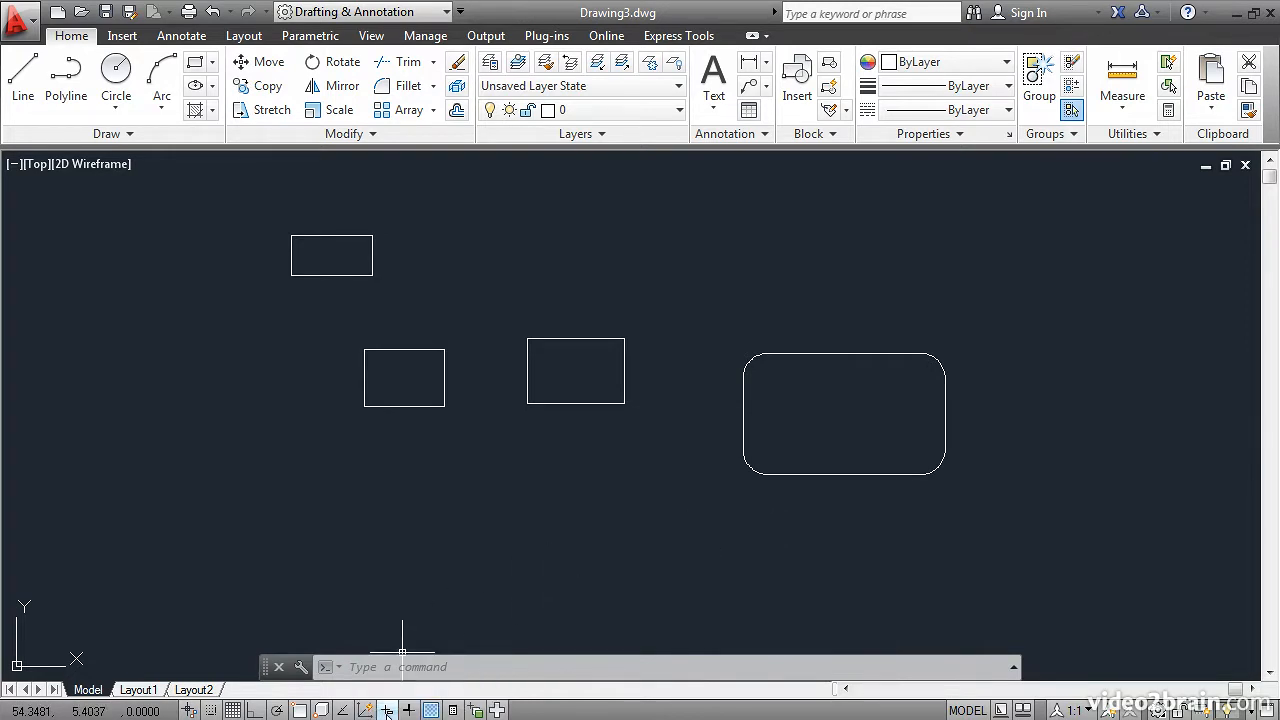
click(195, 64)
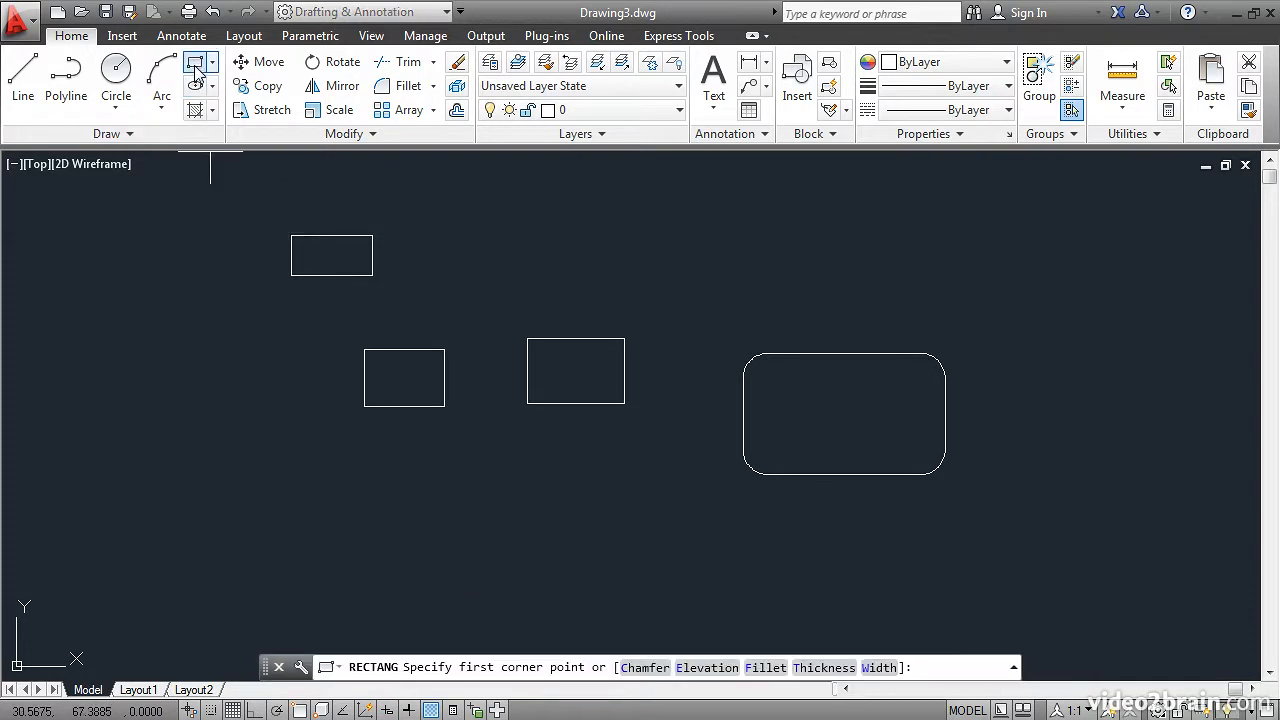
click(264, 480)
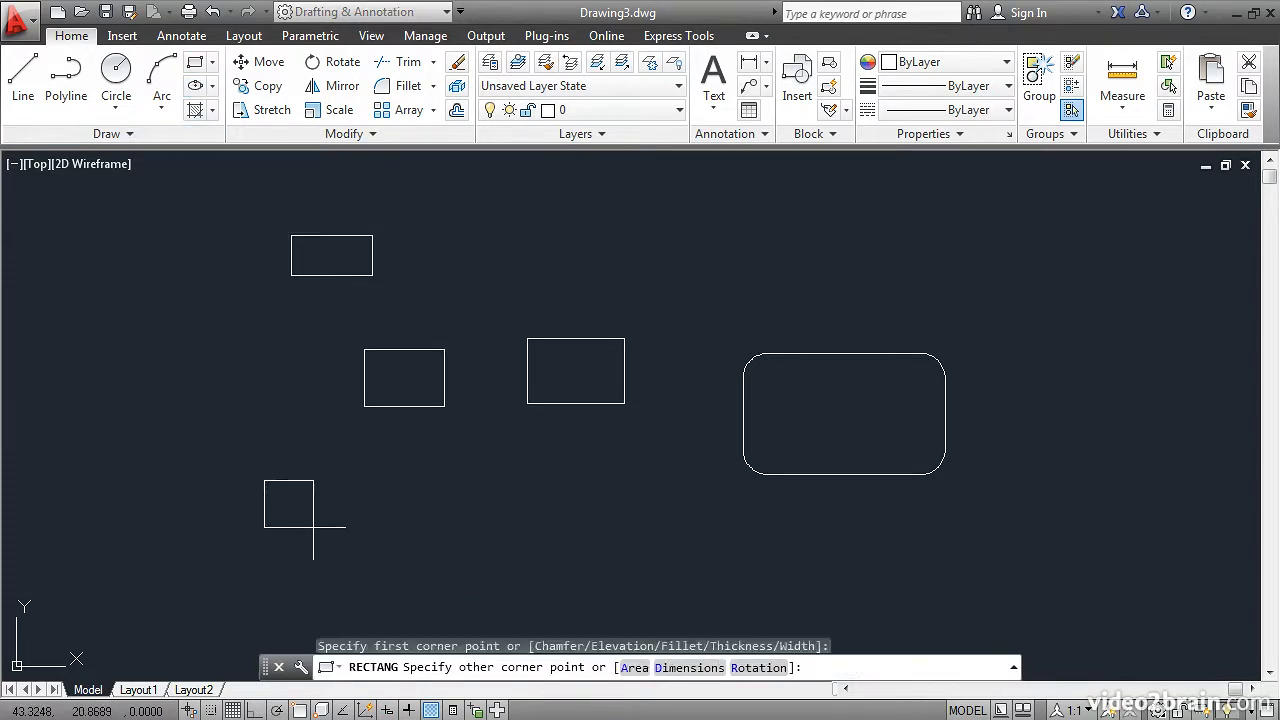
text(@15,-8)
key(Return)
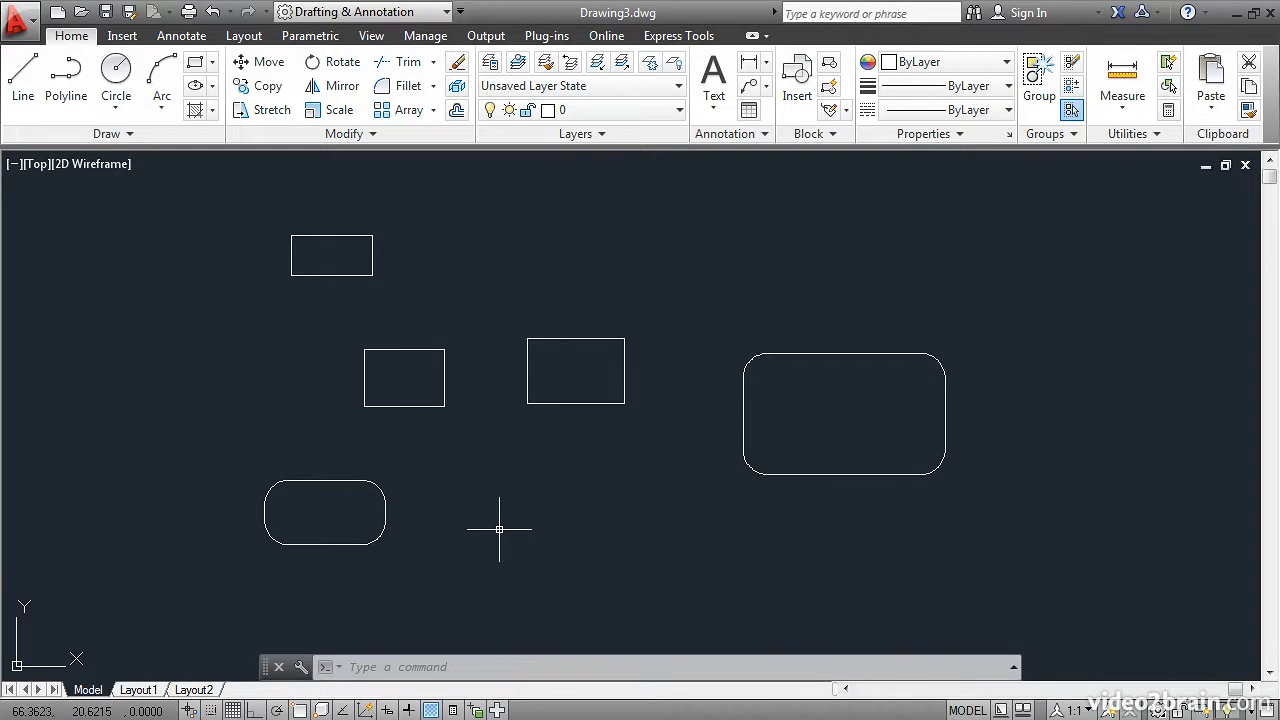
Reset the rectangle fillet radius to 0, set both chamfer distances to 2, and draw a chamfered rectangle about 18 by 12.
click(195, 62)
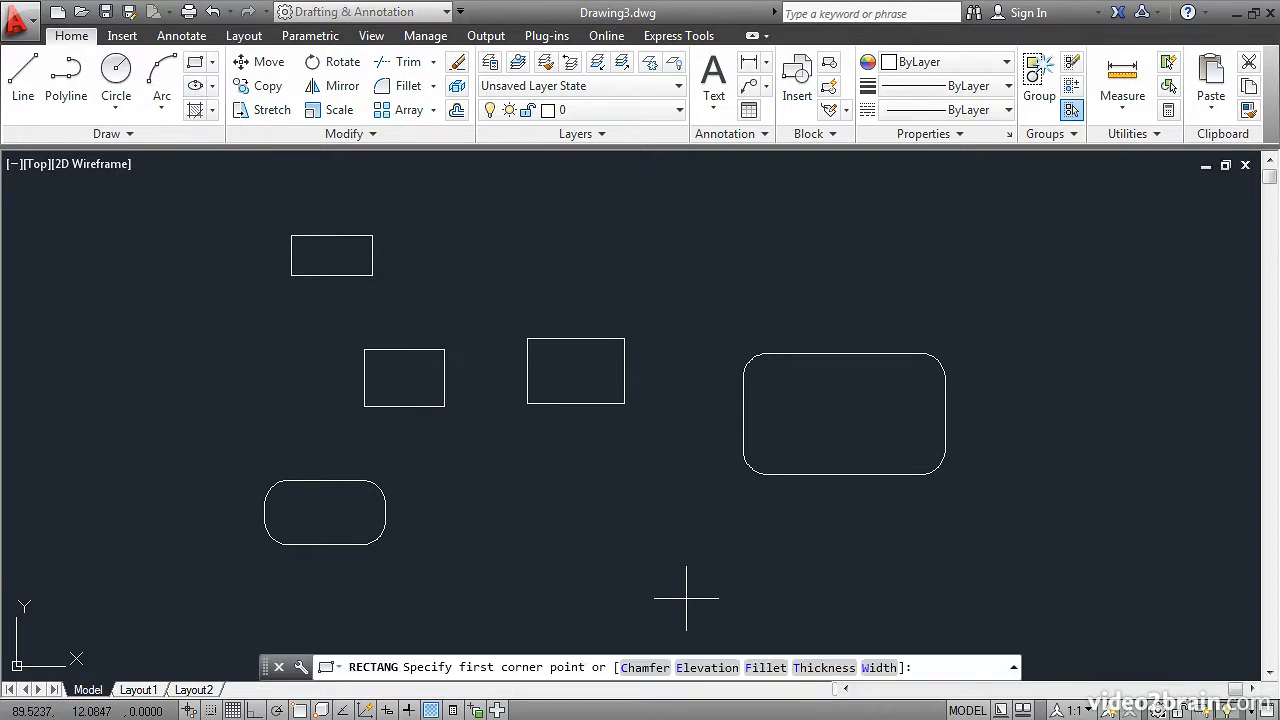
click(766, 667)
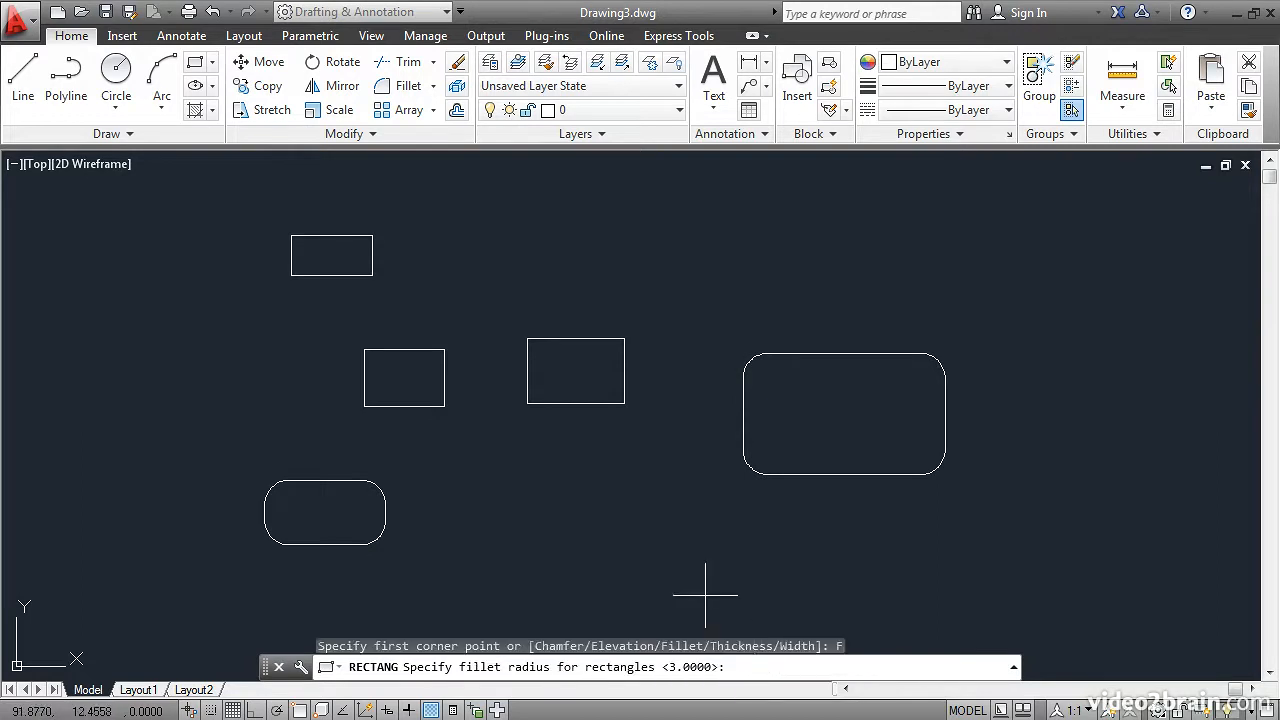
text(0)
key(Return)
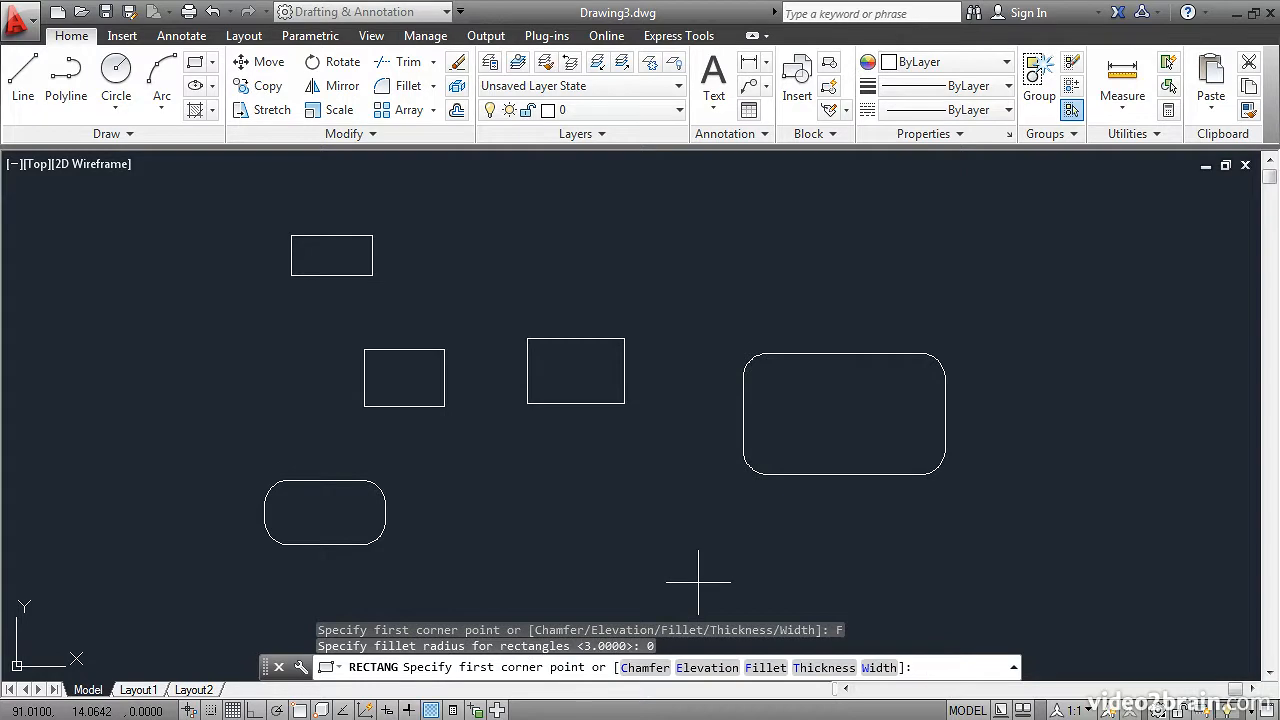
click(645, 668)
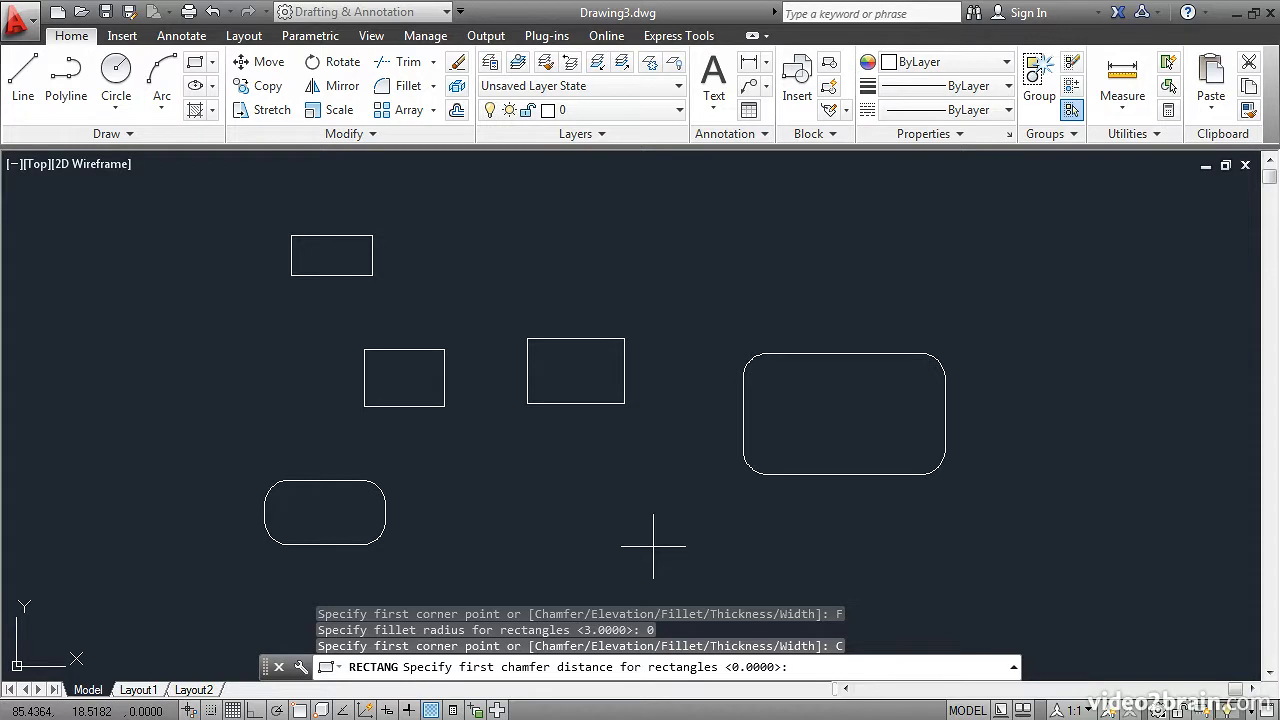
text(2)
key(Return)
text(2)
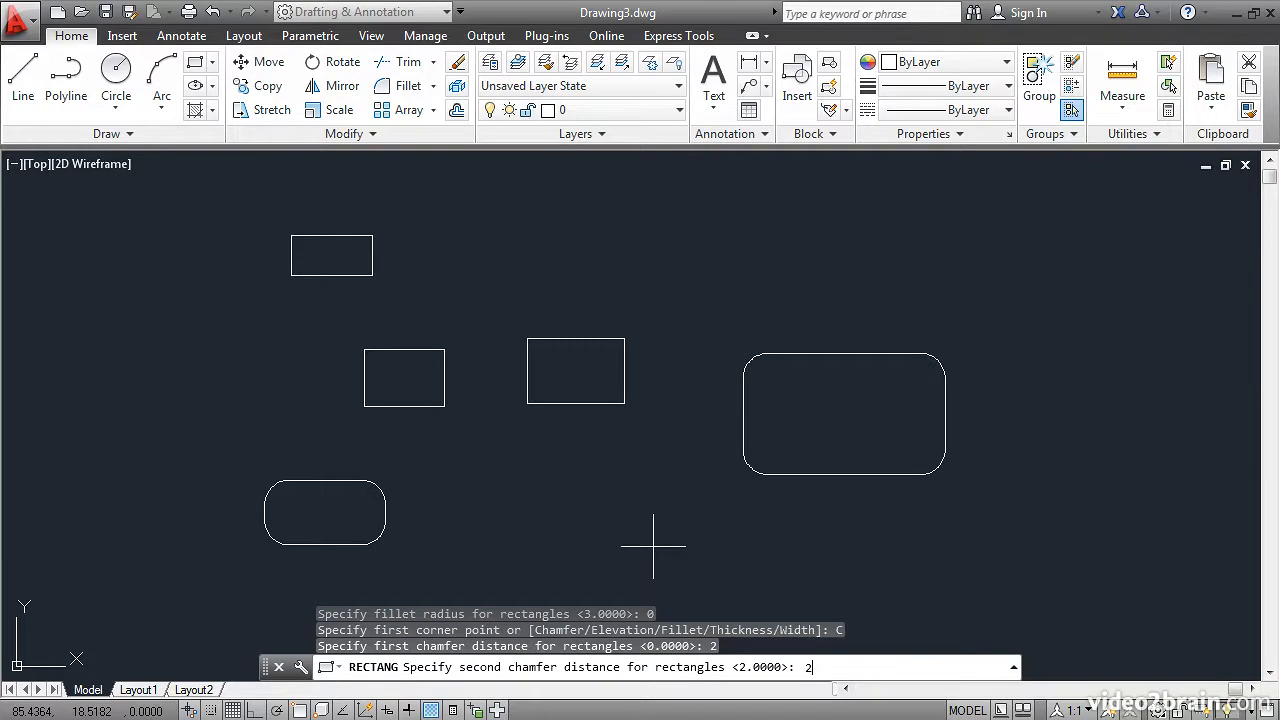
key(Return)
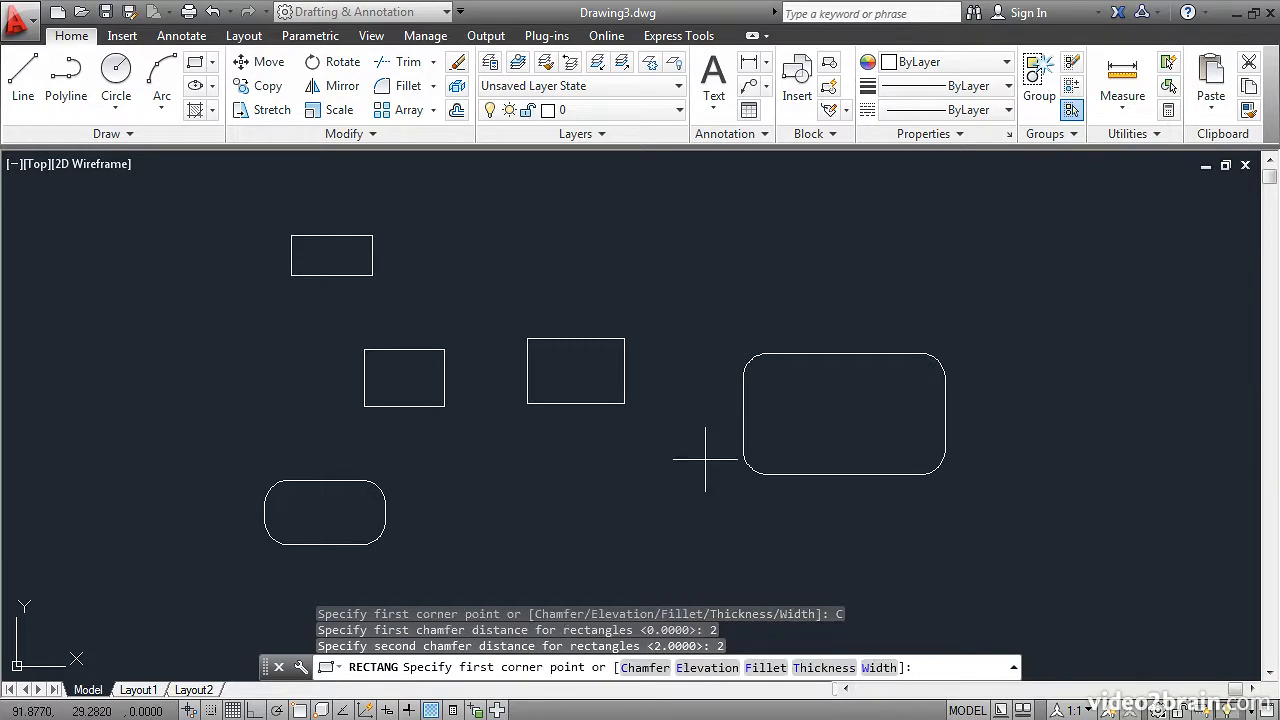
click(855, 211)
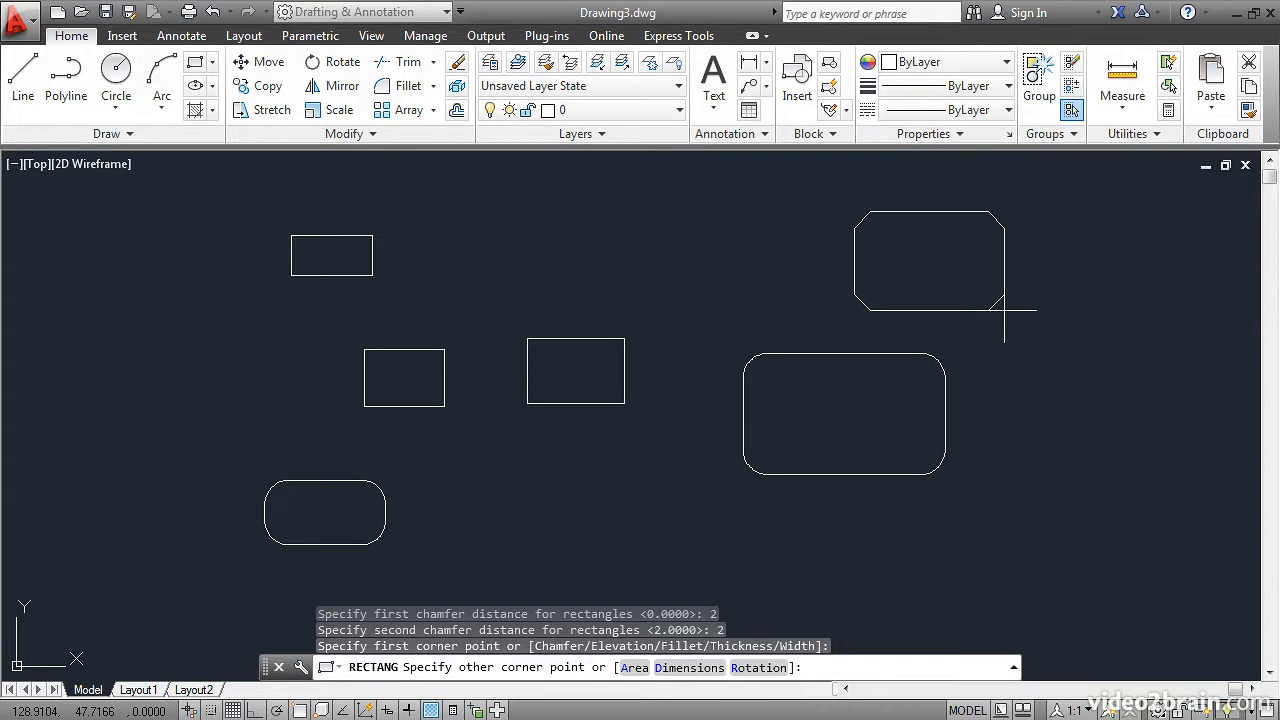
click(1004, 310)
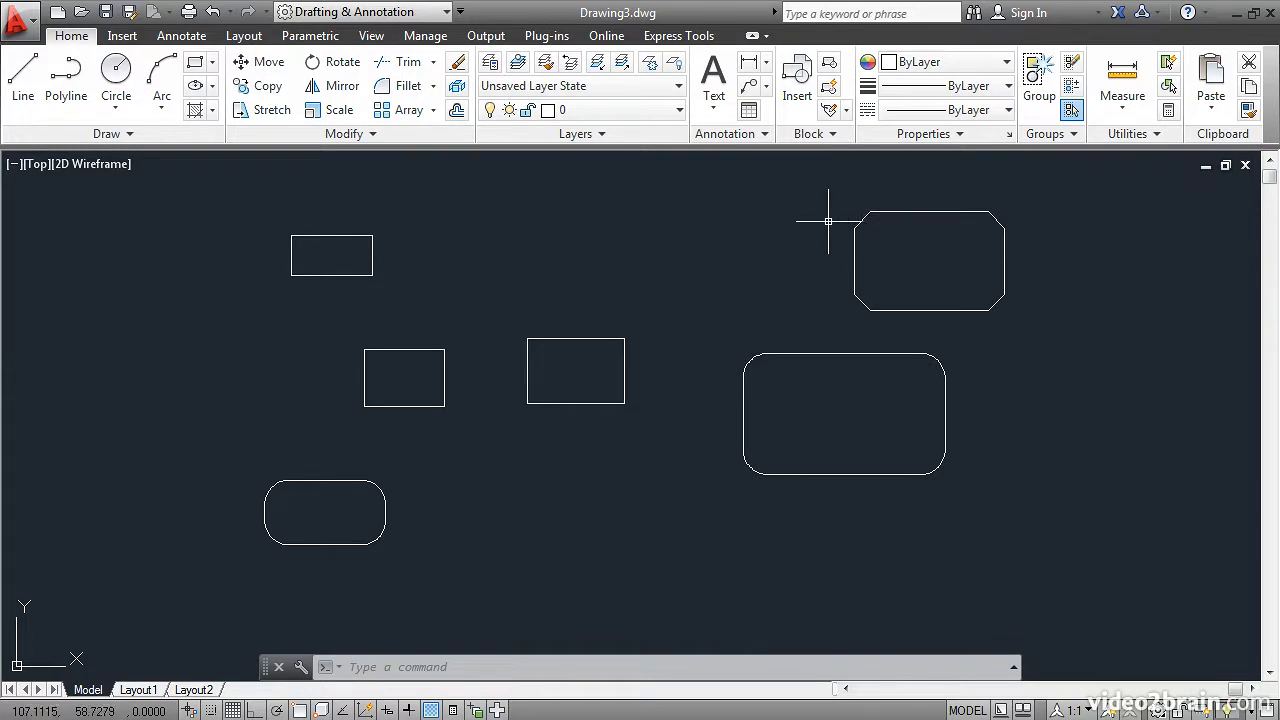
click(195, 62)
click(570, 205)
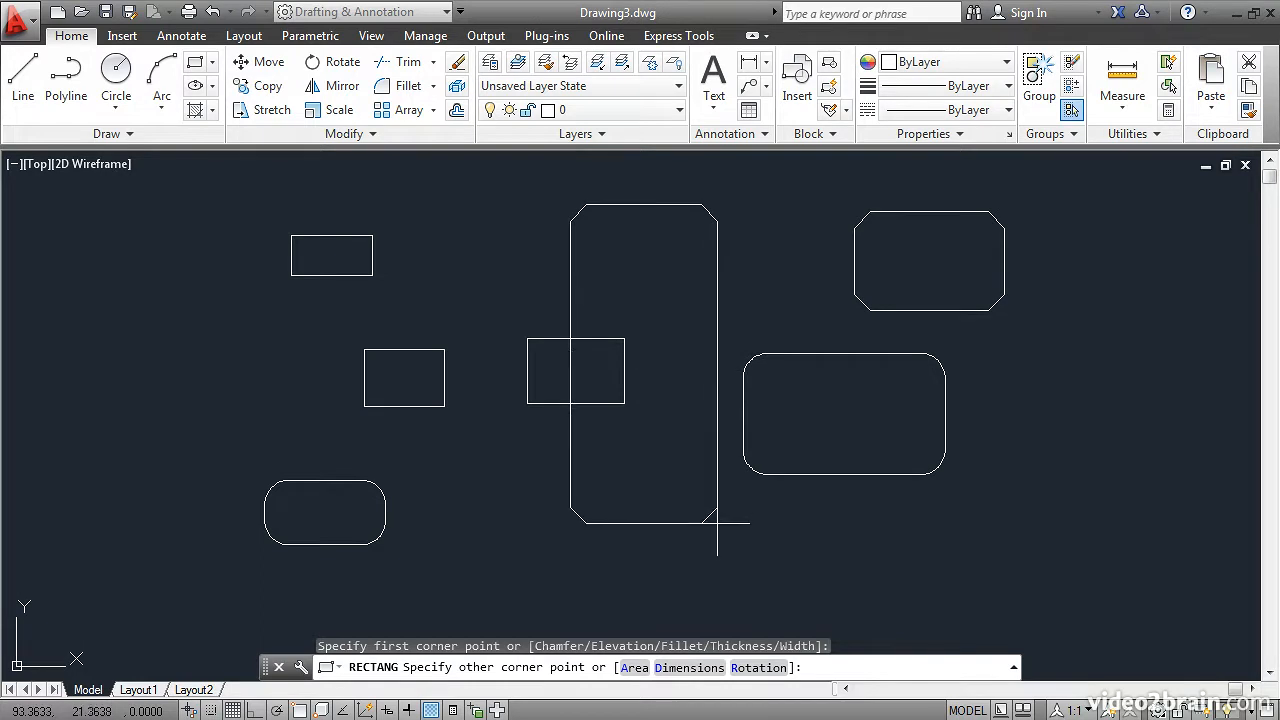
key(Escape)
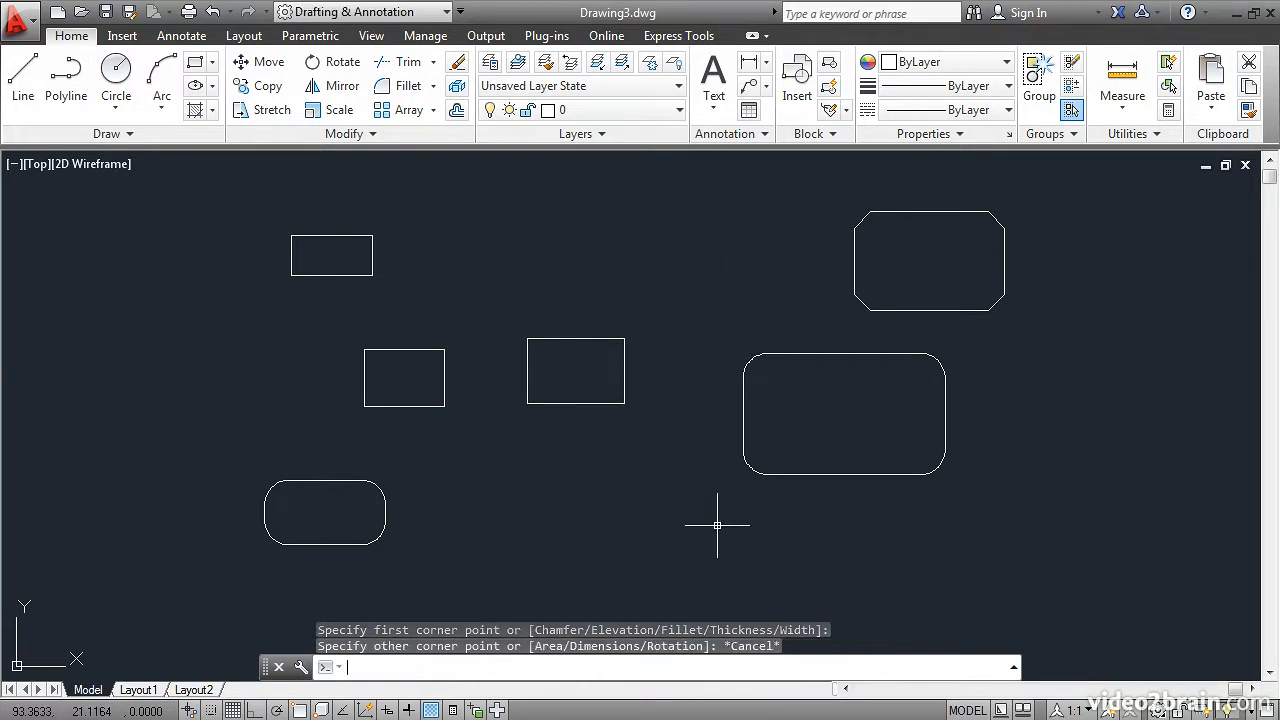
Reset both rectangle chamfer distances to 0 and draw a plain rectangle by picking two corners in the upper middle area.
click(196, 66)
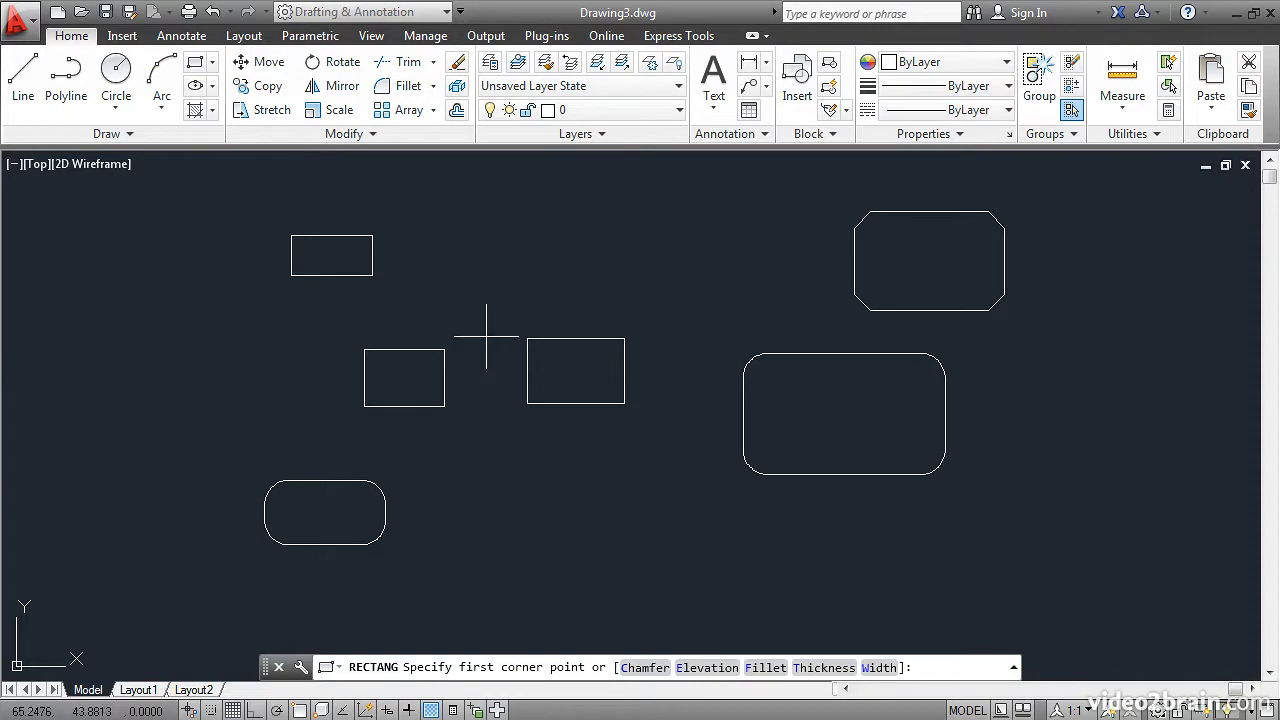
click(648, 664)
text(0)
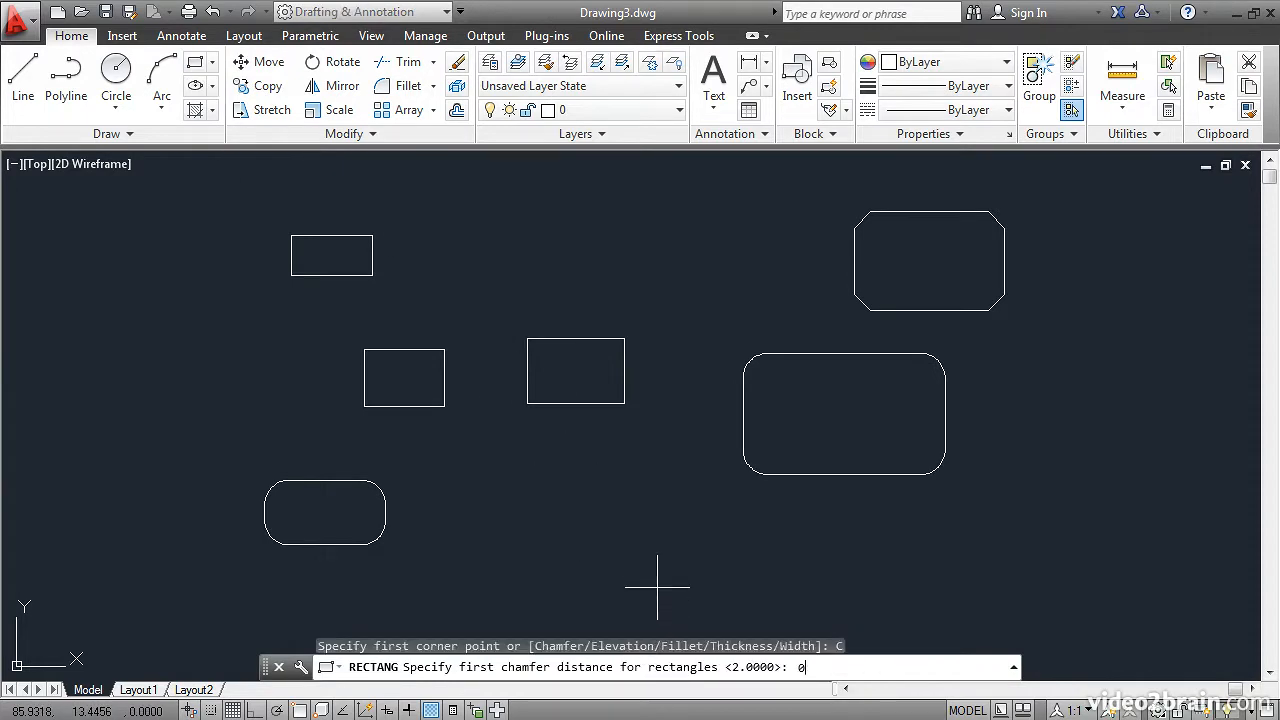
key(Return)
text(0)
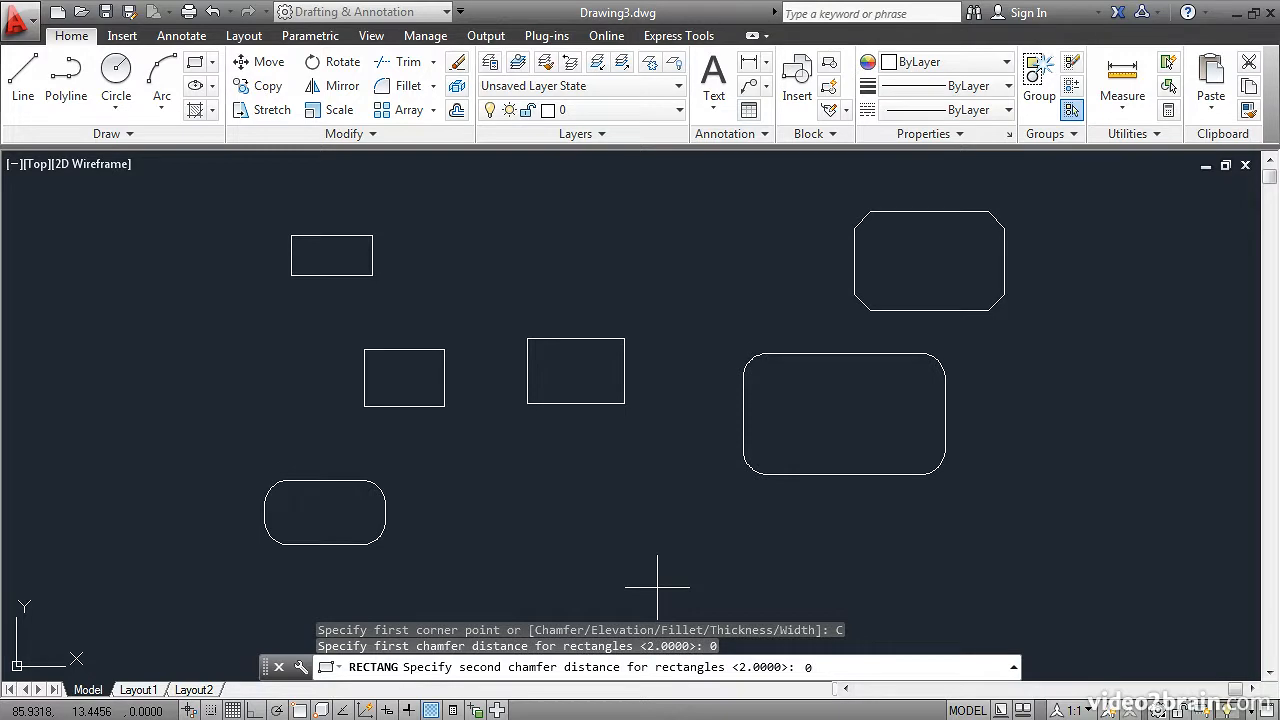
key(Return)
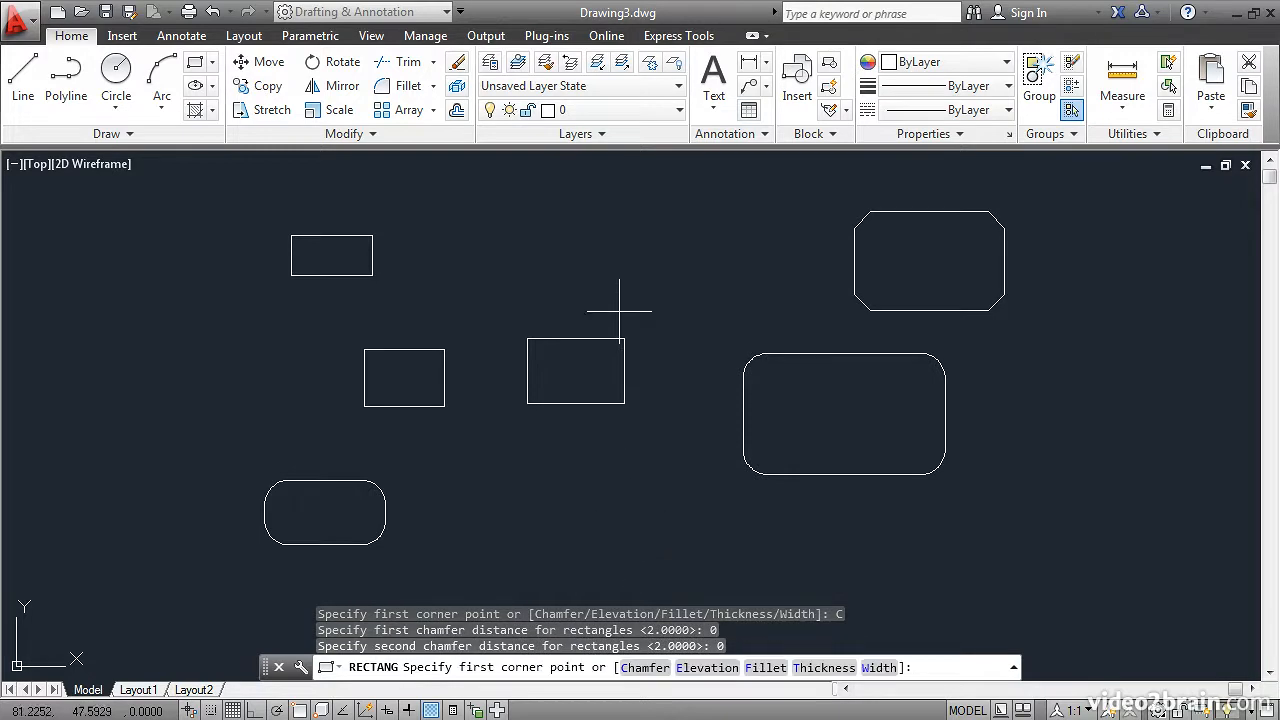
click(554, 212)
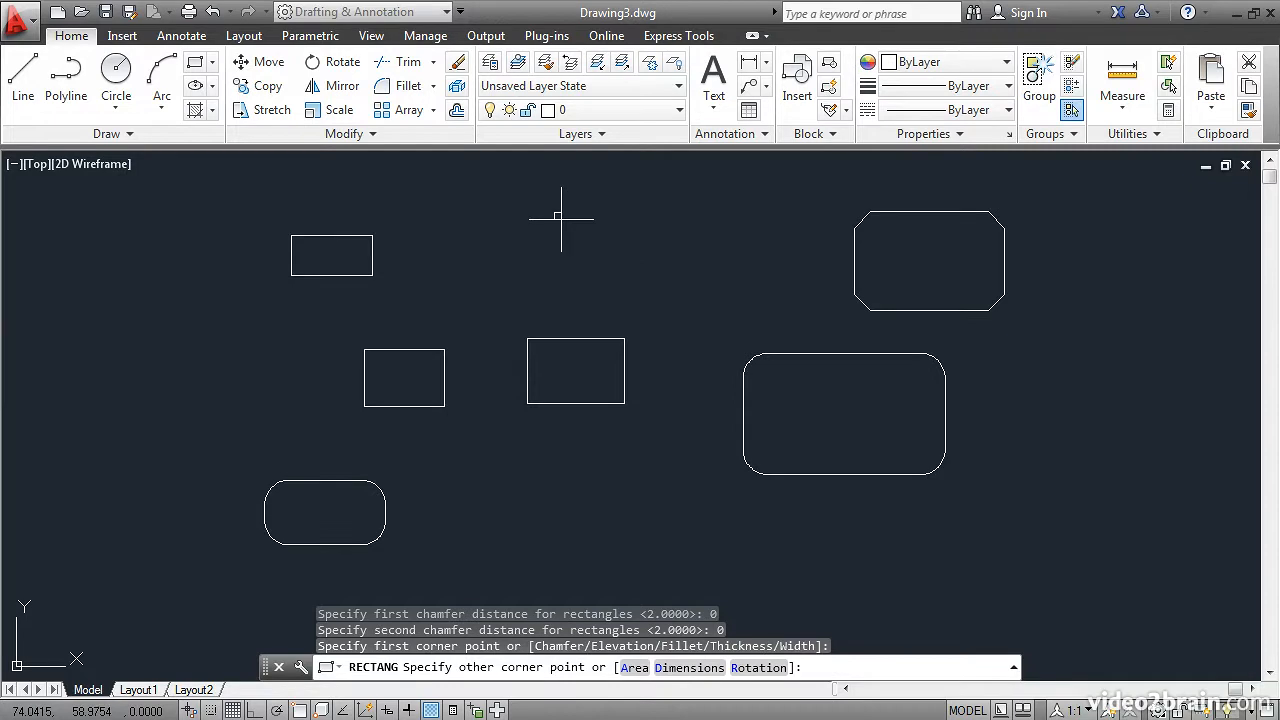
click(695, 299)
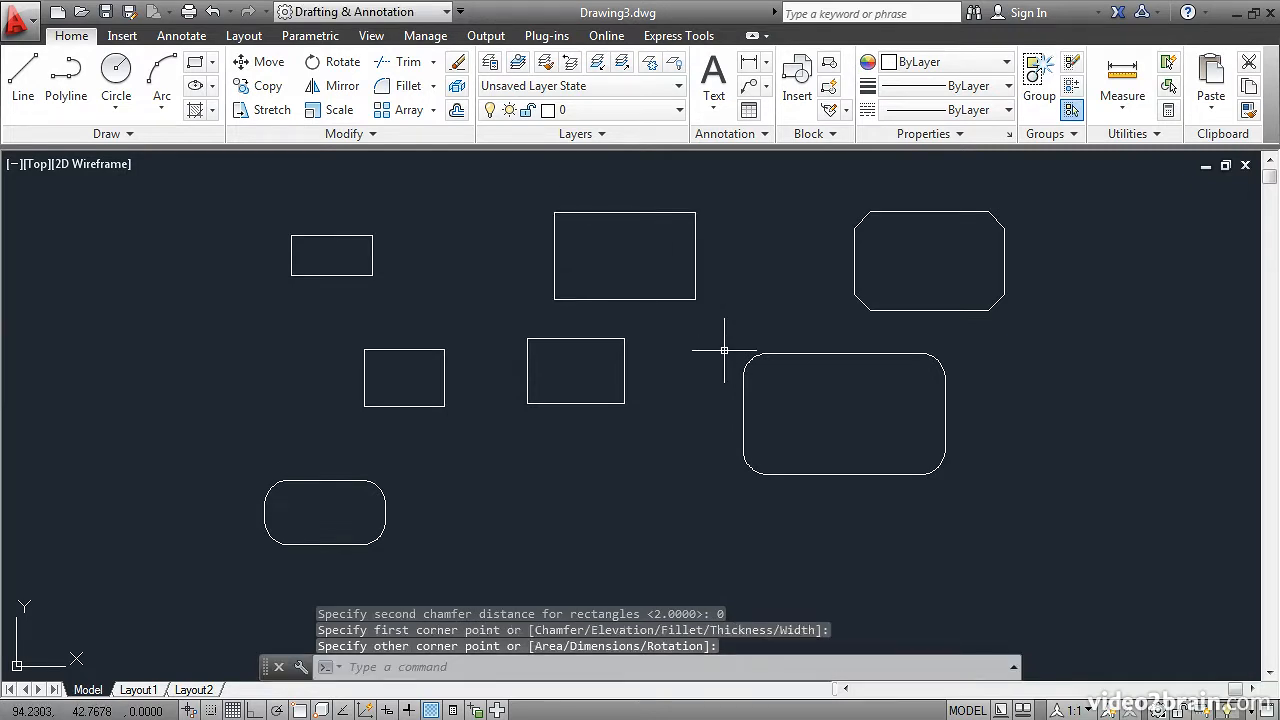
Draw a circle in the empty area by picking its center and a radius point to the lower left.
scroll(843, 336, down, 2)
mouse_move(843, 336)
middle_down()
mouse_move(535, 377)
mouse_move(193, 371)
middle_up()
scroll(378, 405, up, 2)
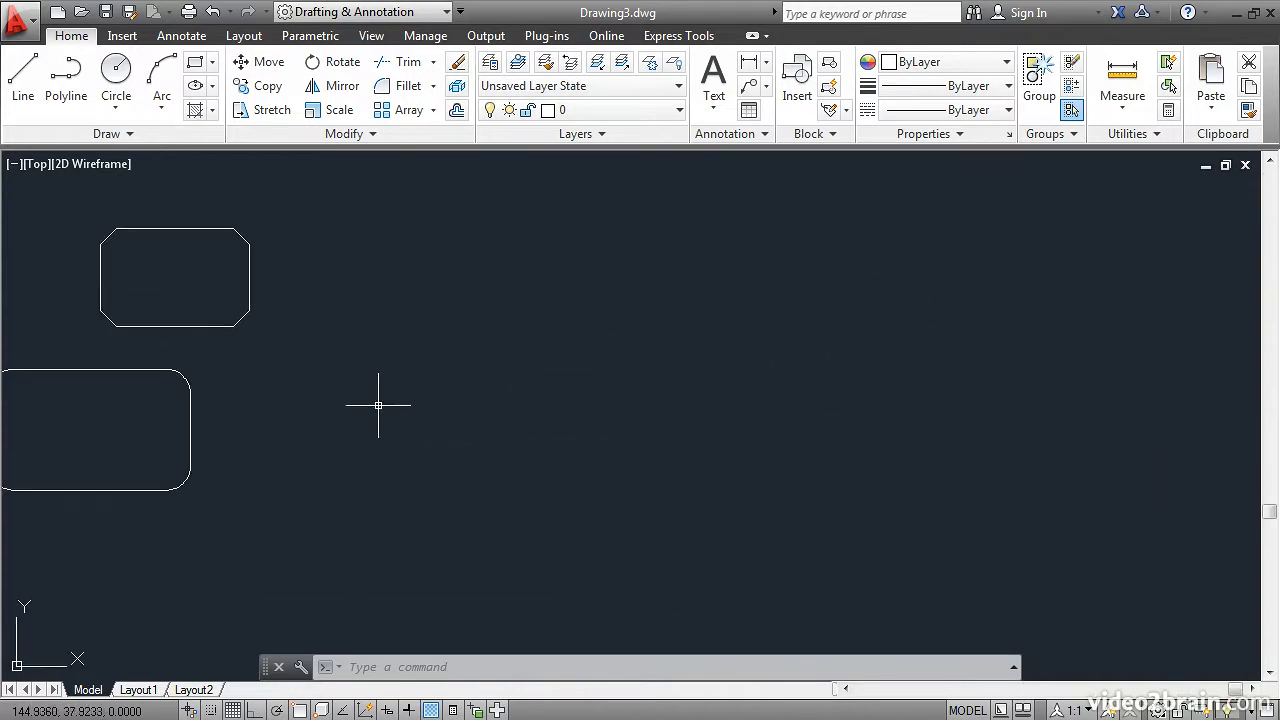
middle_drag(506, 400, 371, 417)
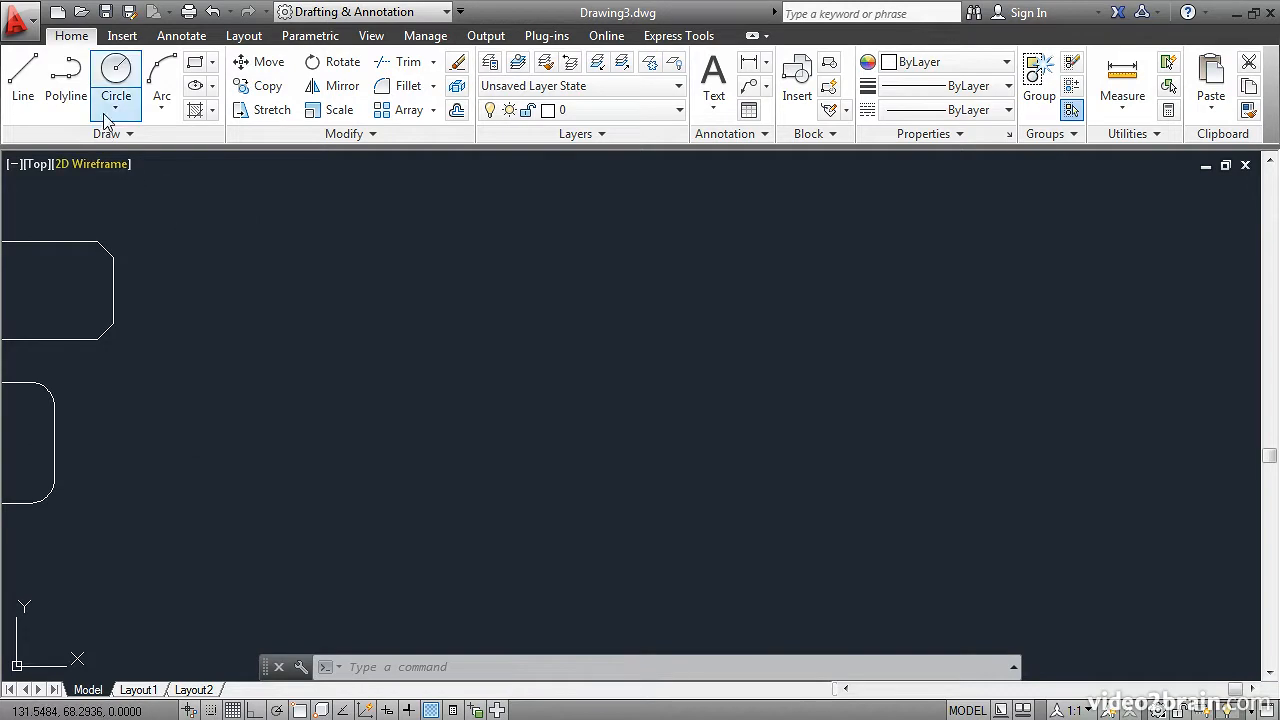
click(115, 68)
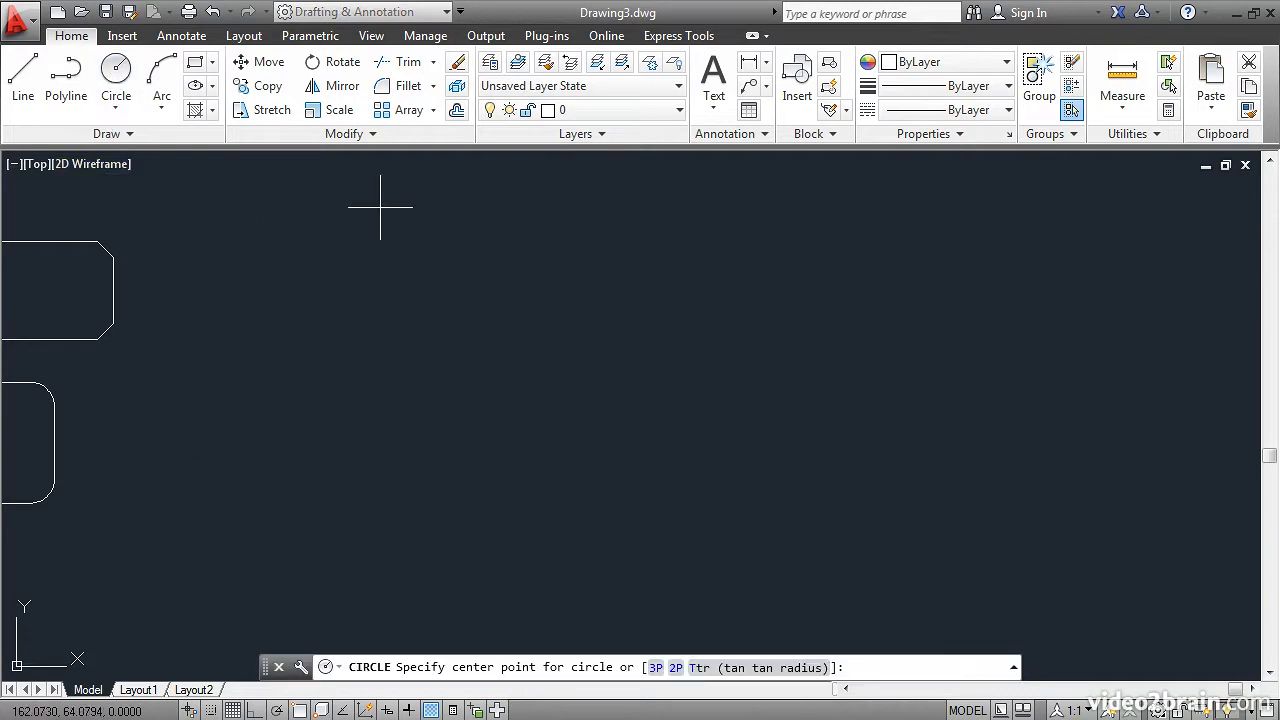
click(607, 394)
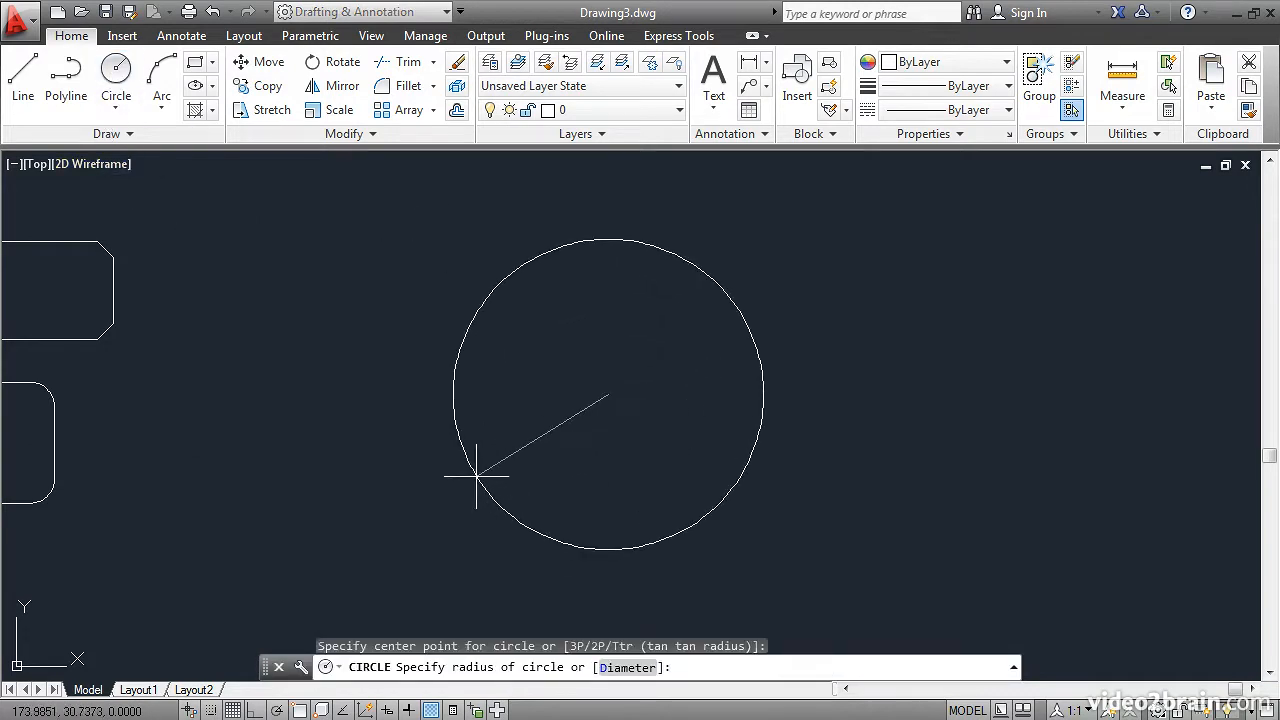
click(477, 477)
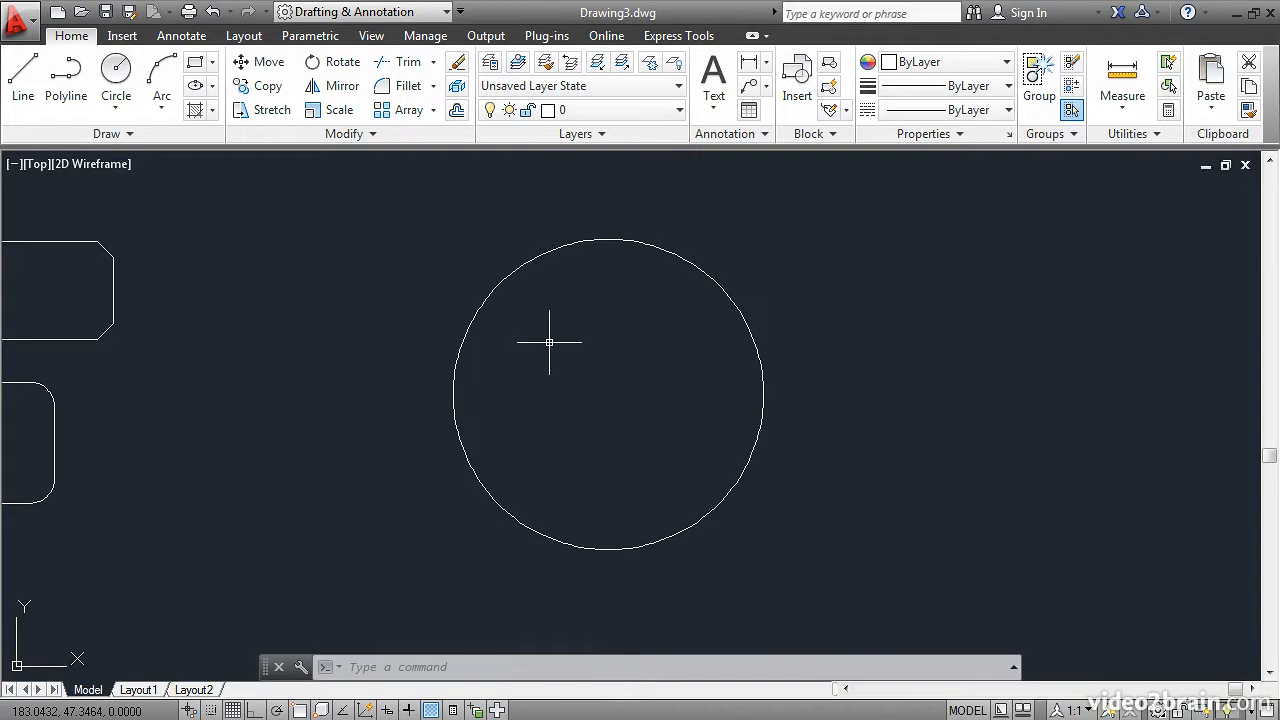
Draw a 4-sided polygon circumscribed about the circle, centered on its center, with the radius snapped to the circle's right quadrant.
click(211, 63)
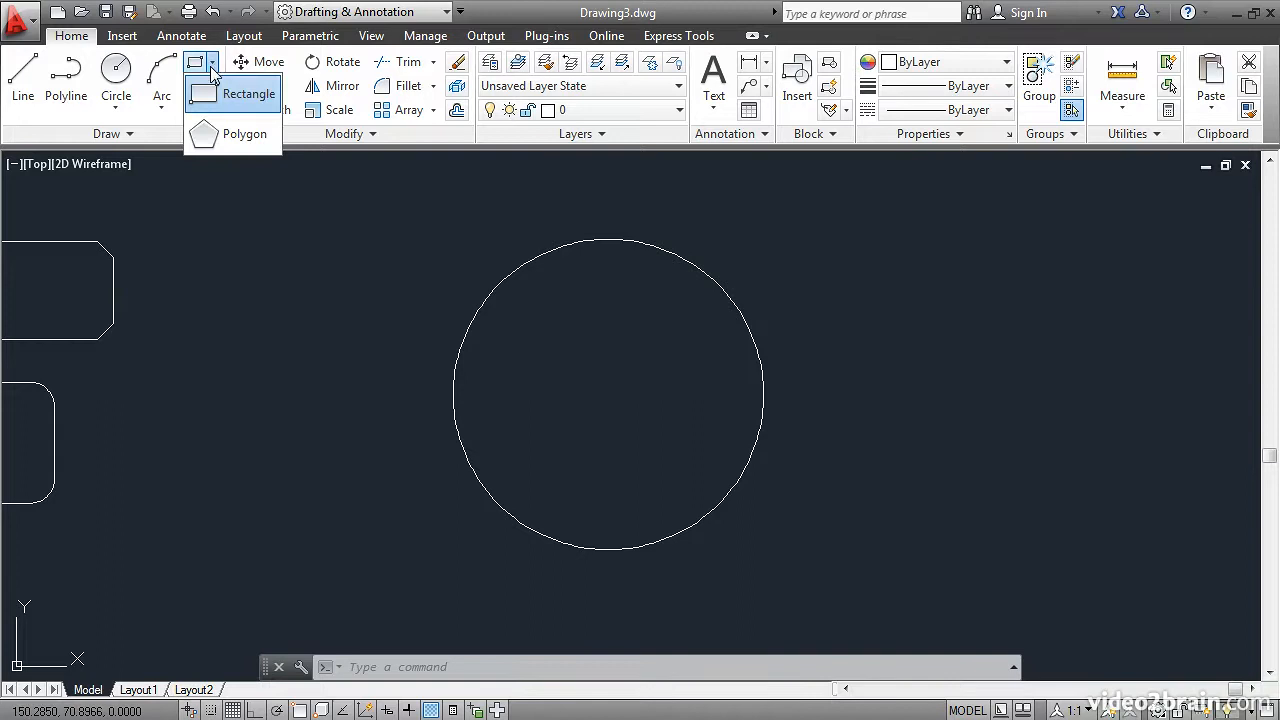
click(229, 137)
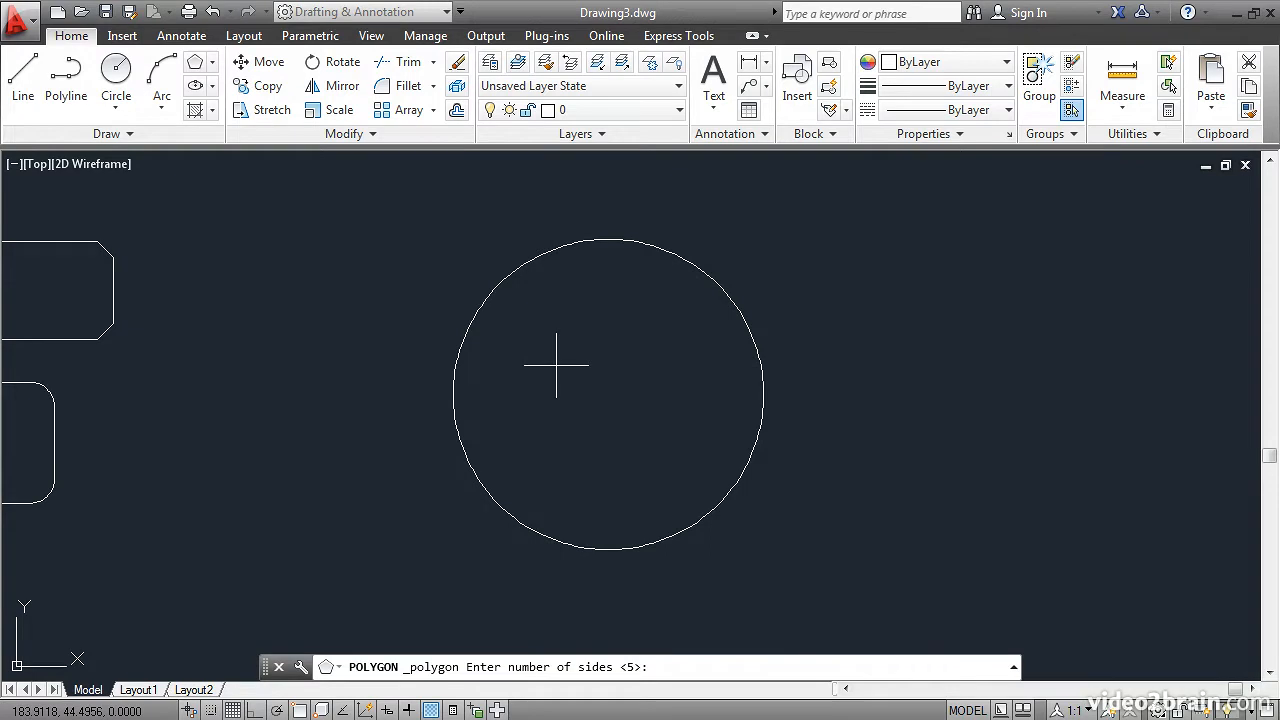
text(4)
key(Return)
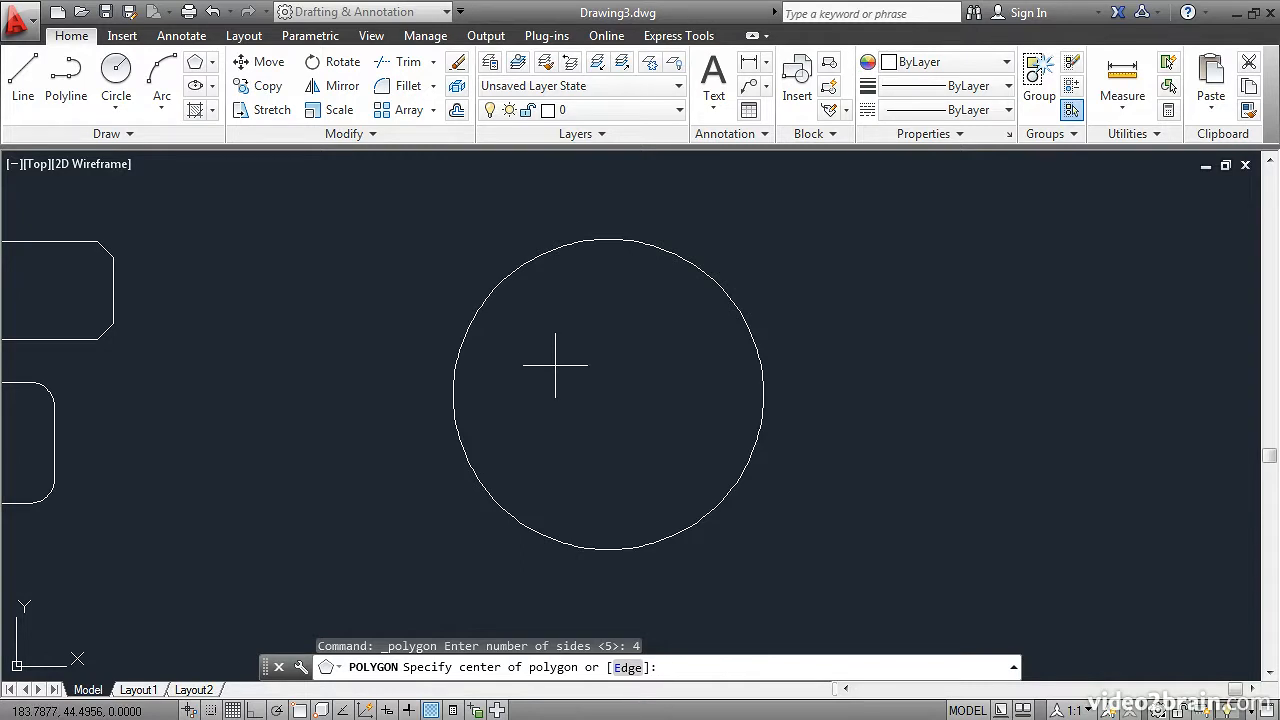
shift+right_click(584, 283)
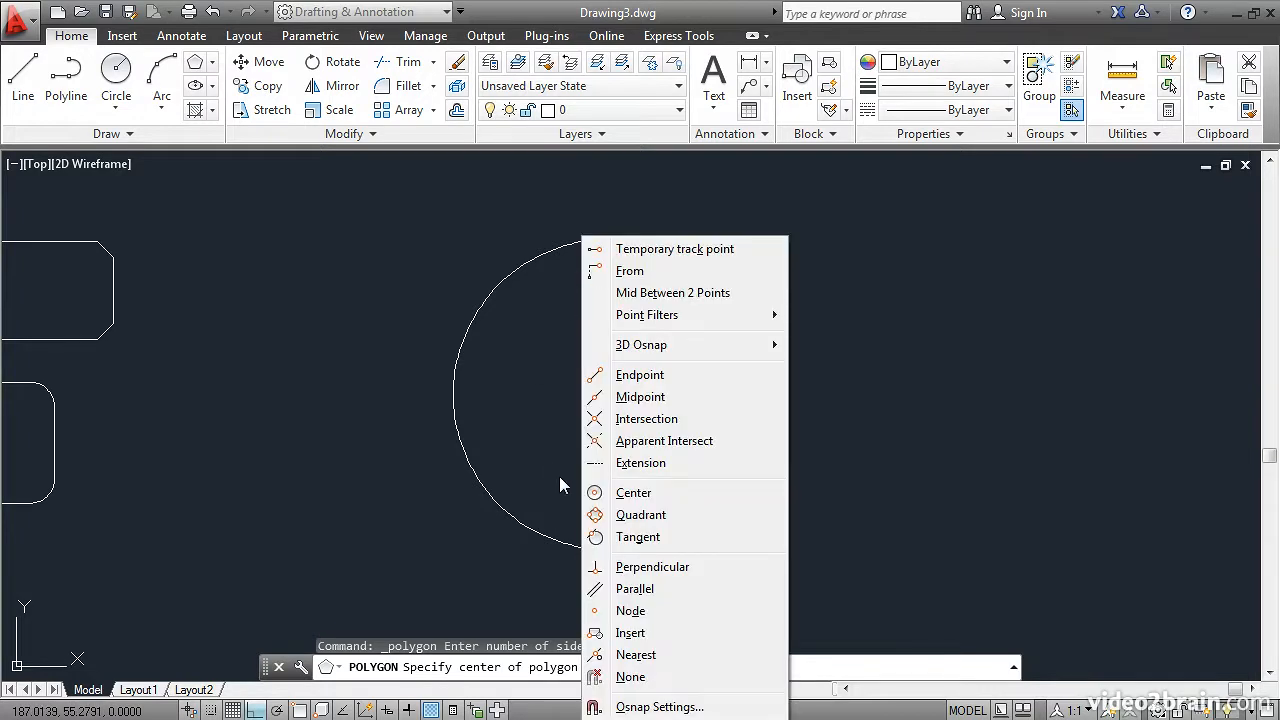
click(592, 492)
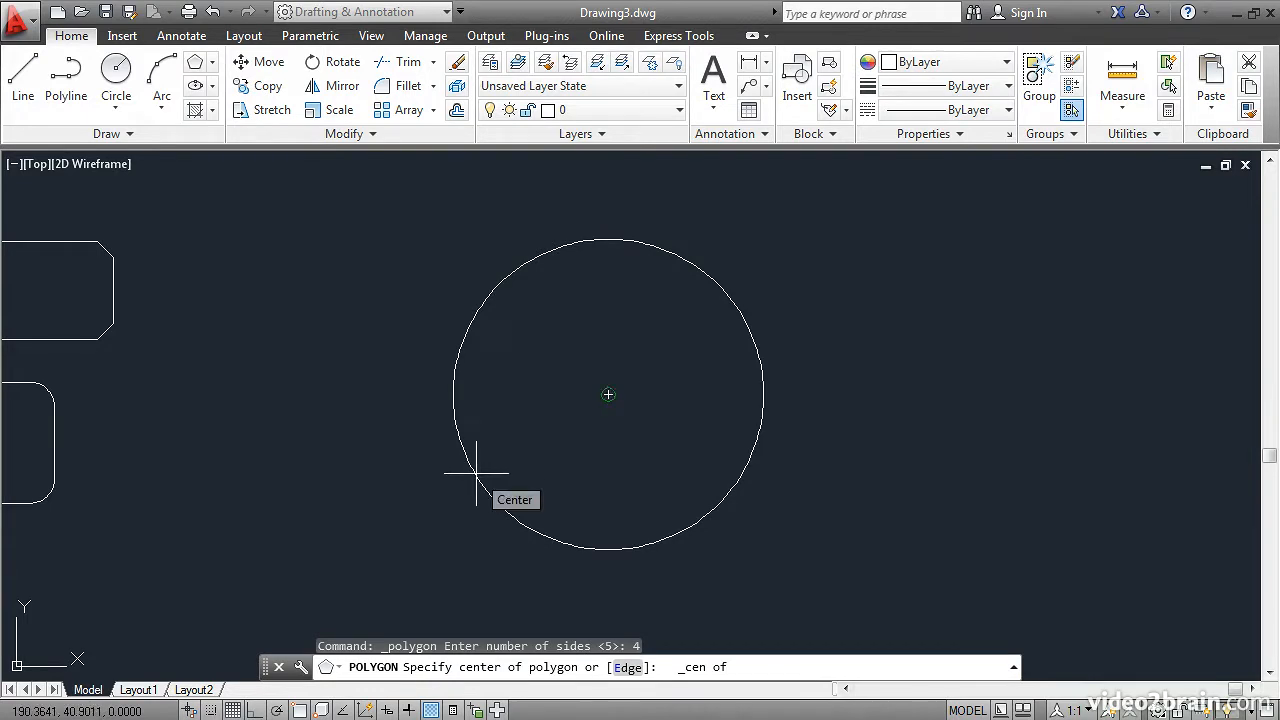
click(476, 473)
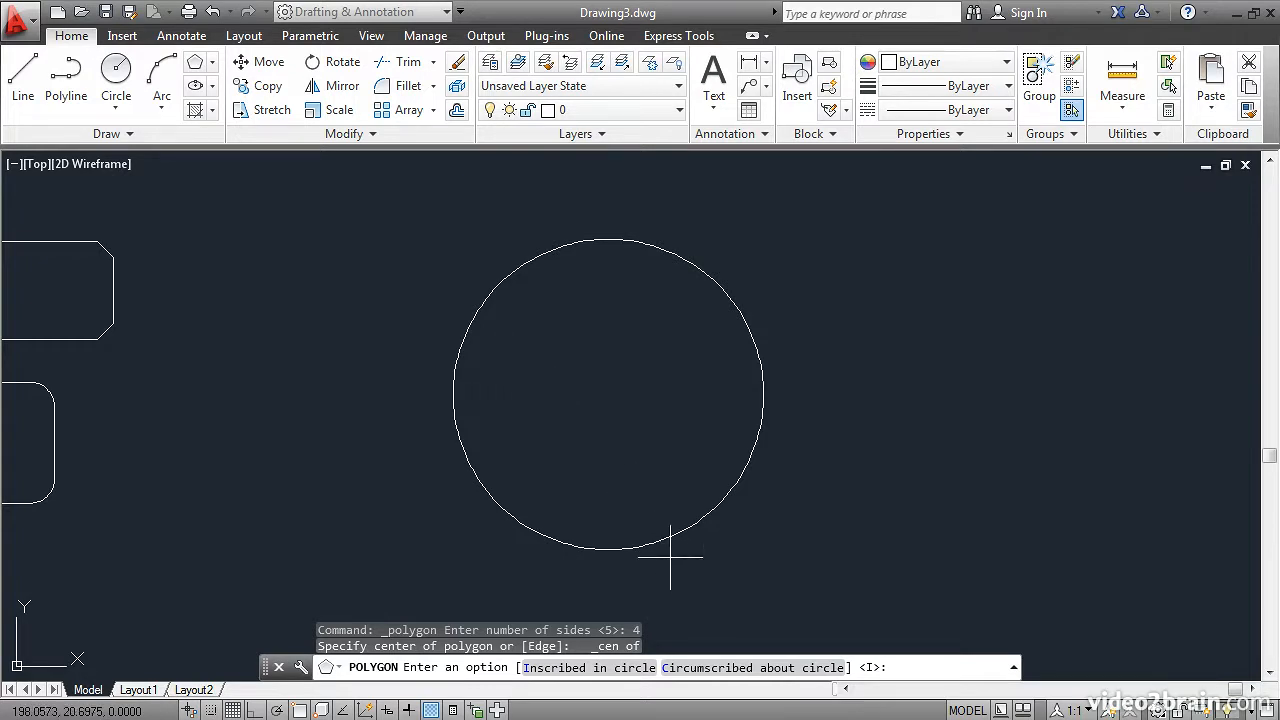
click(735, 677)
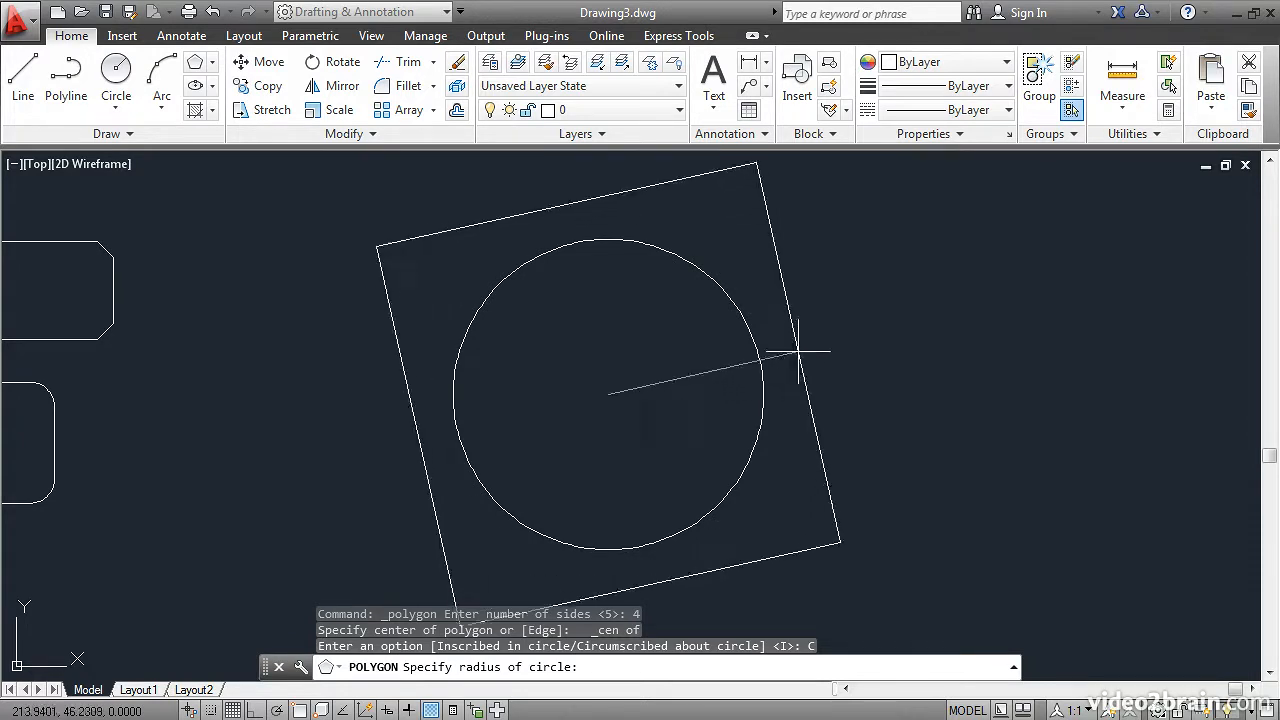
key(F8)
shift+right_click(804, 306)
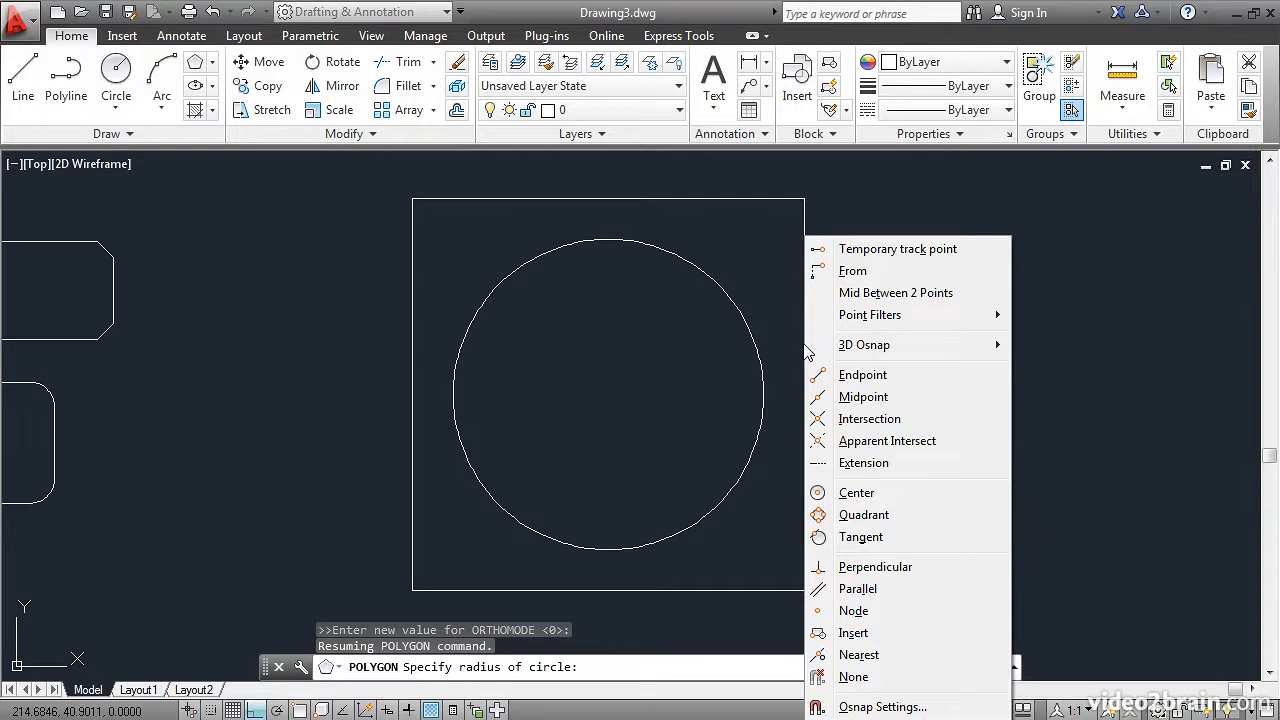
click(826, 518)
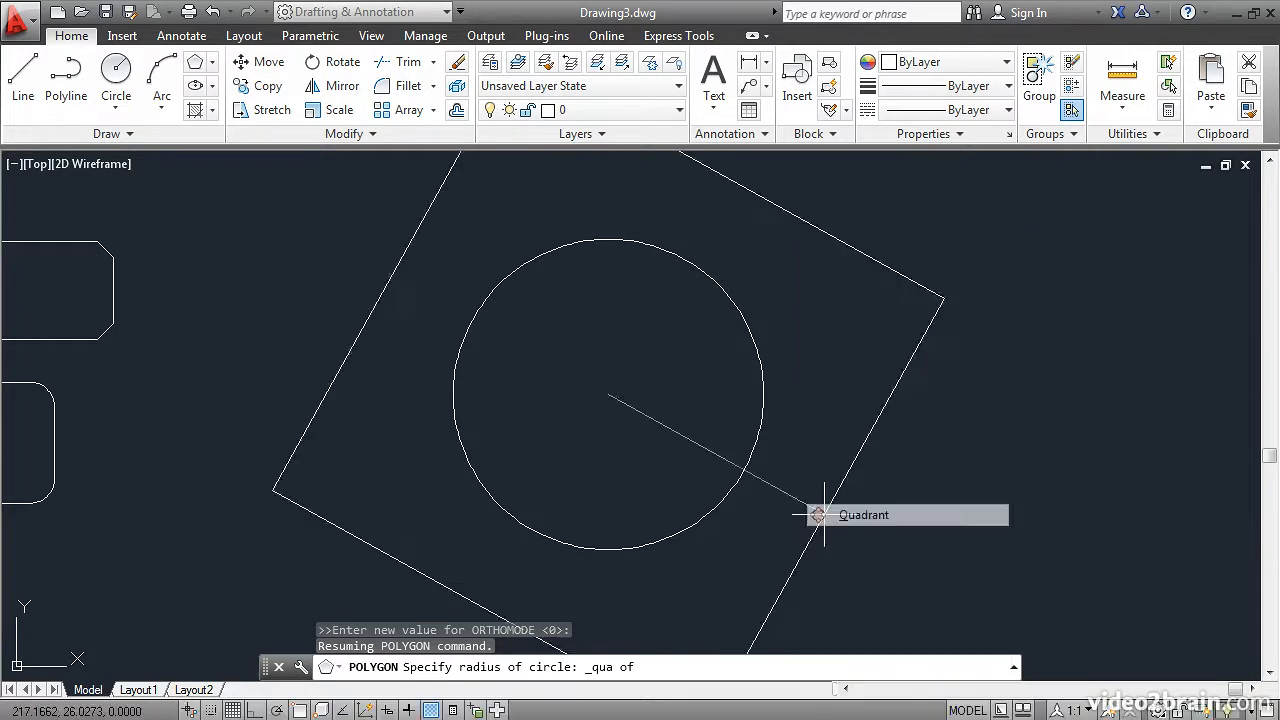
click(763, 395)
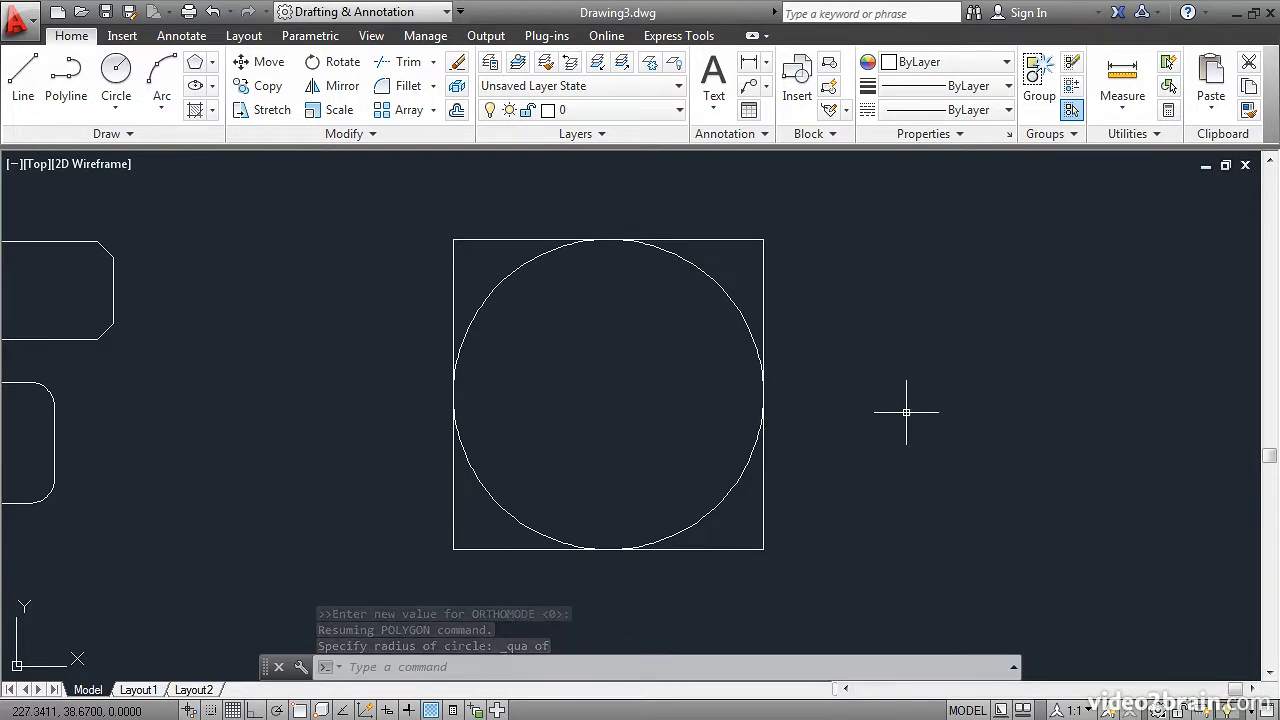
Draw a 5-sided polygon inscribed in the circle, centered on its center, with the radius snapped to the circle's top quadrant.
click(194, 66)
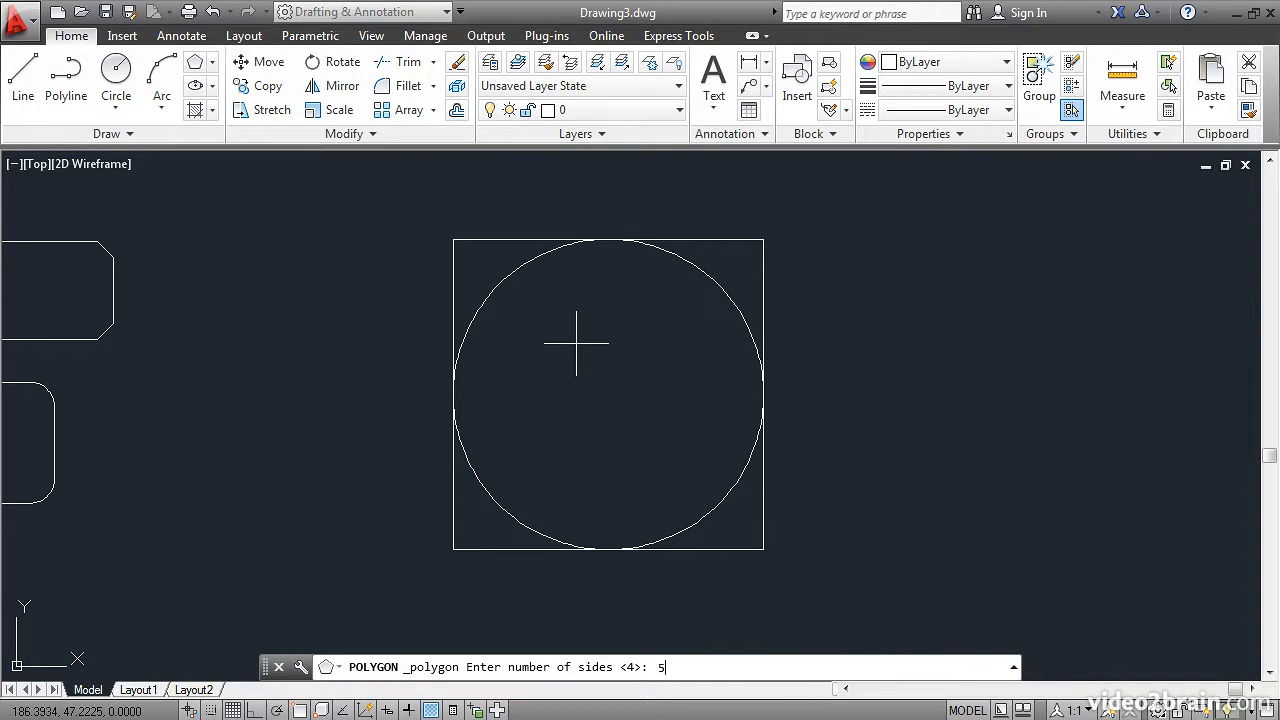
text(5)
key(Return)
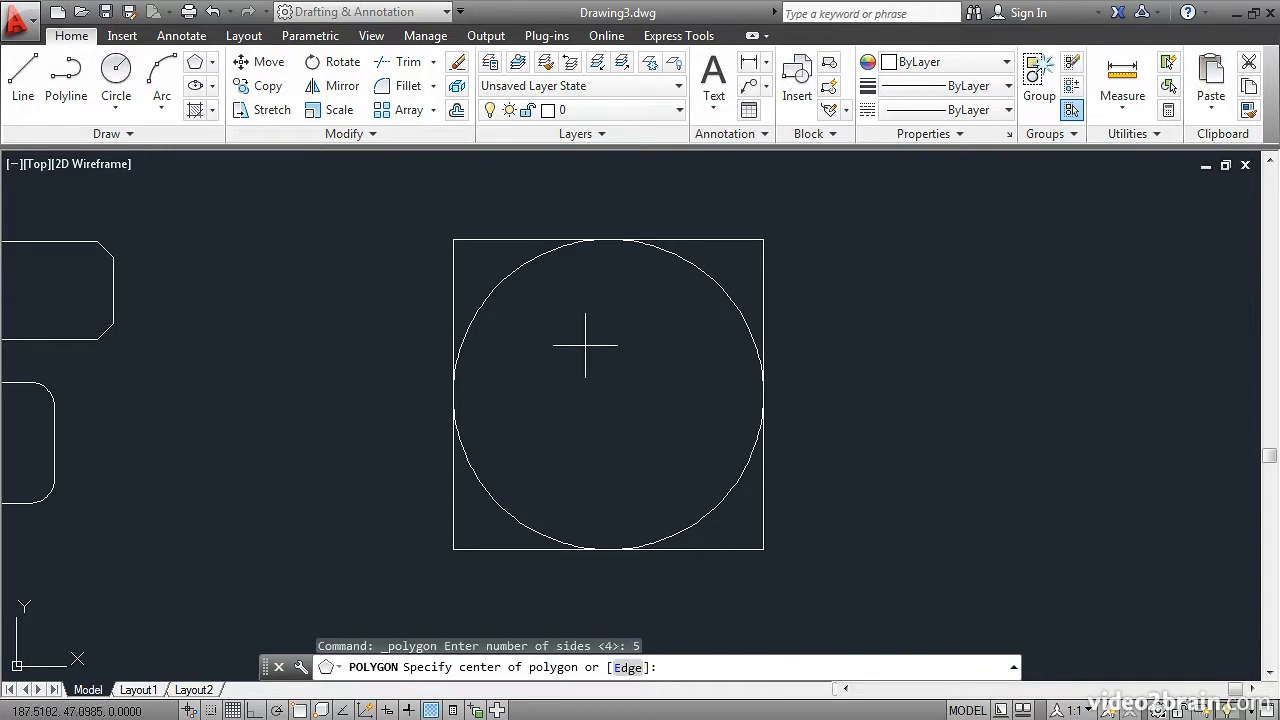
shift+right_click(602, 296)
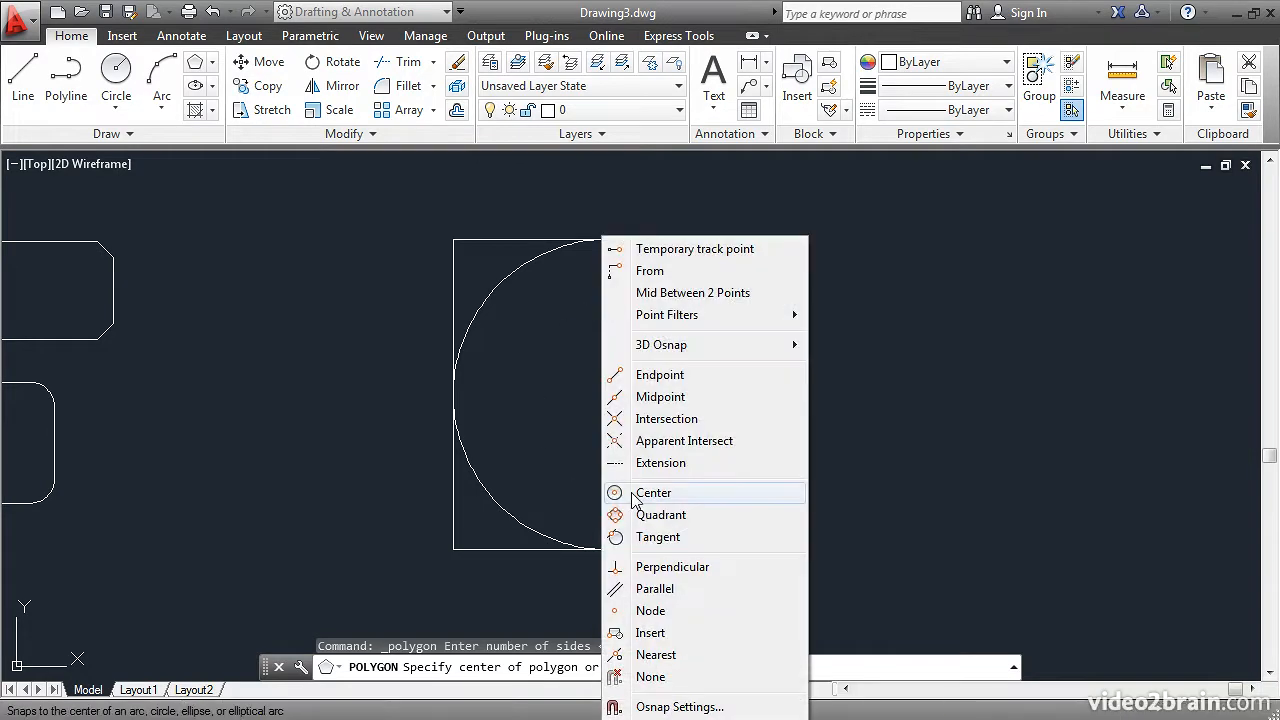
click(650, 493)
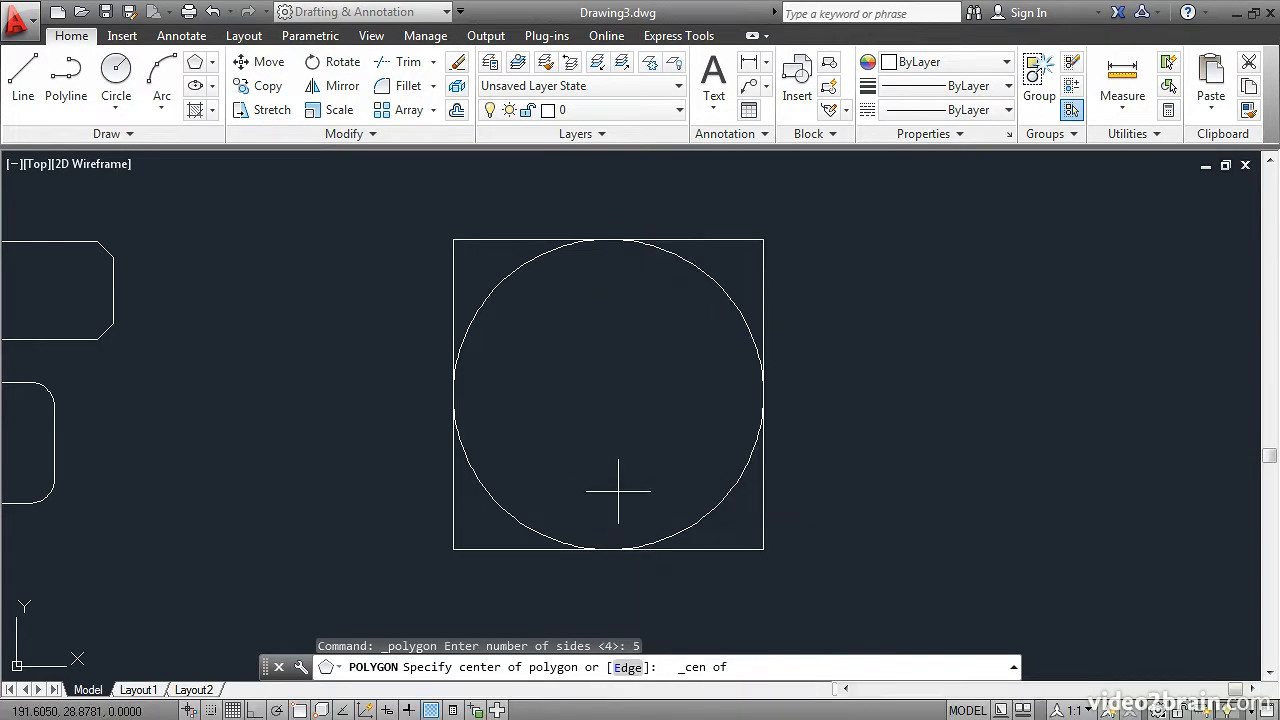
click(504, 508)
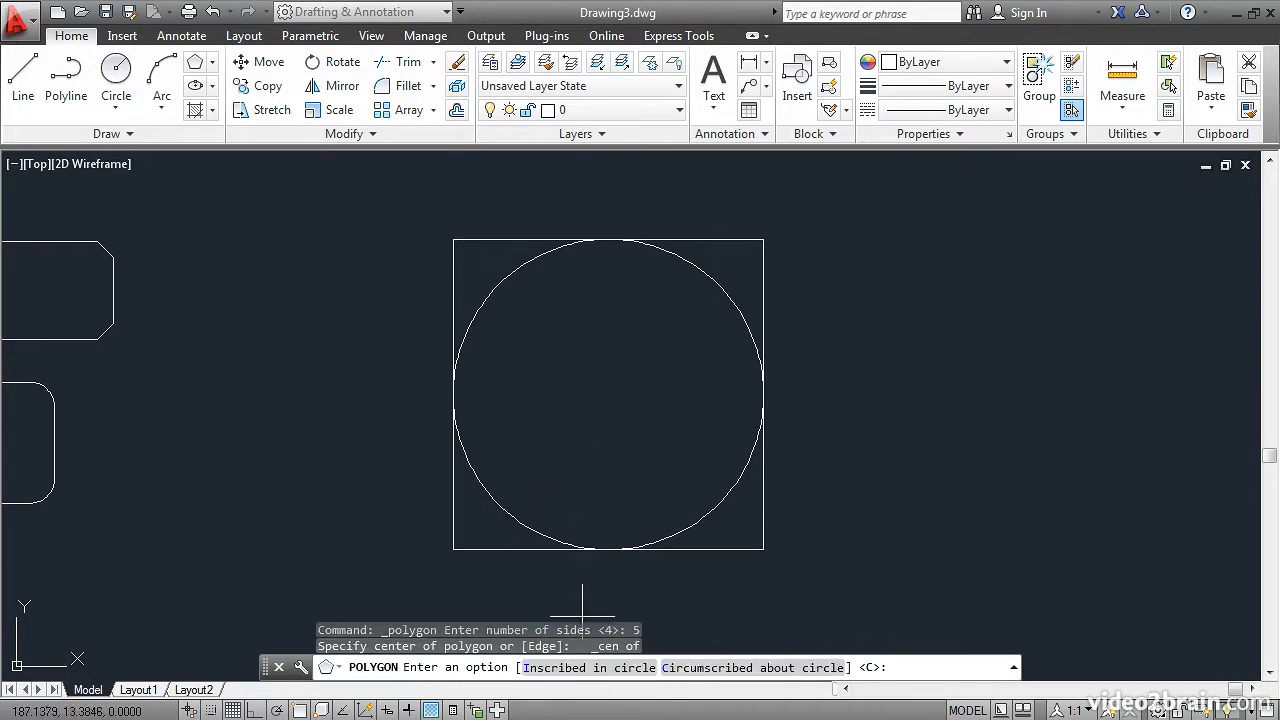
click(578, 667)
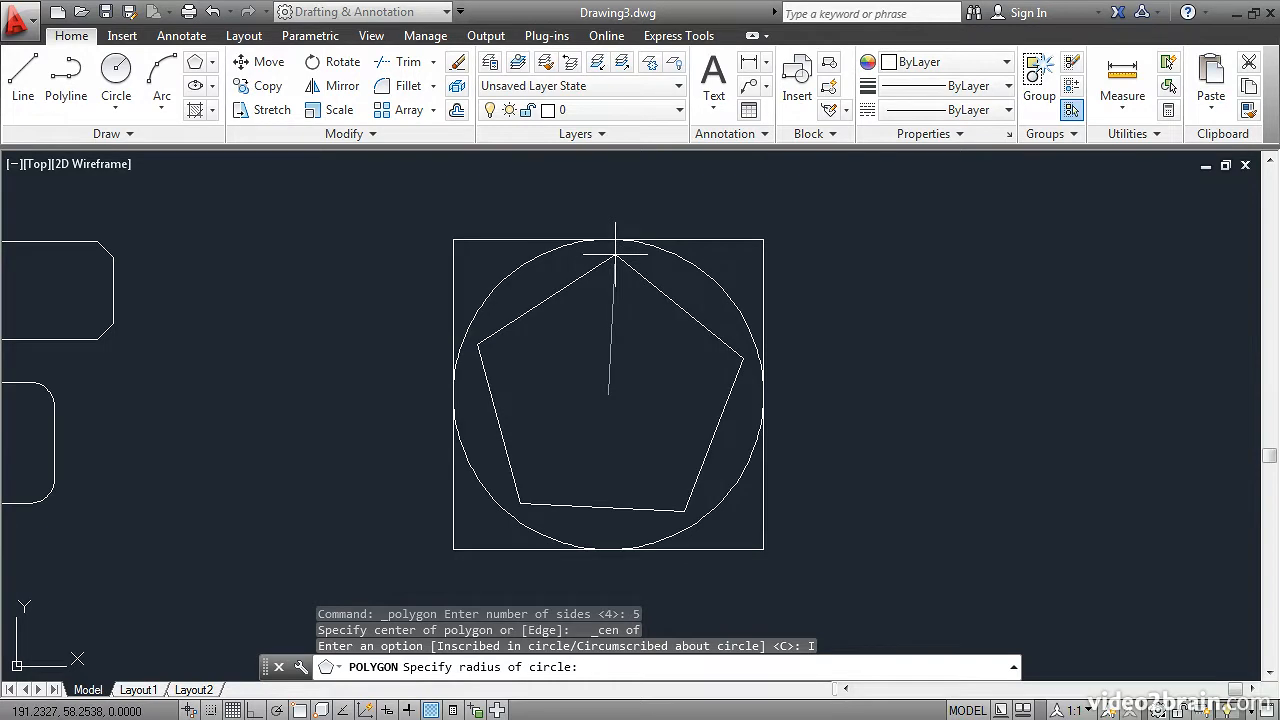
shift+right_click(620, 260)
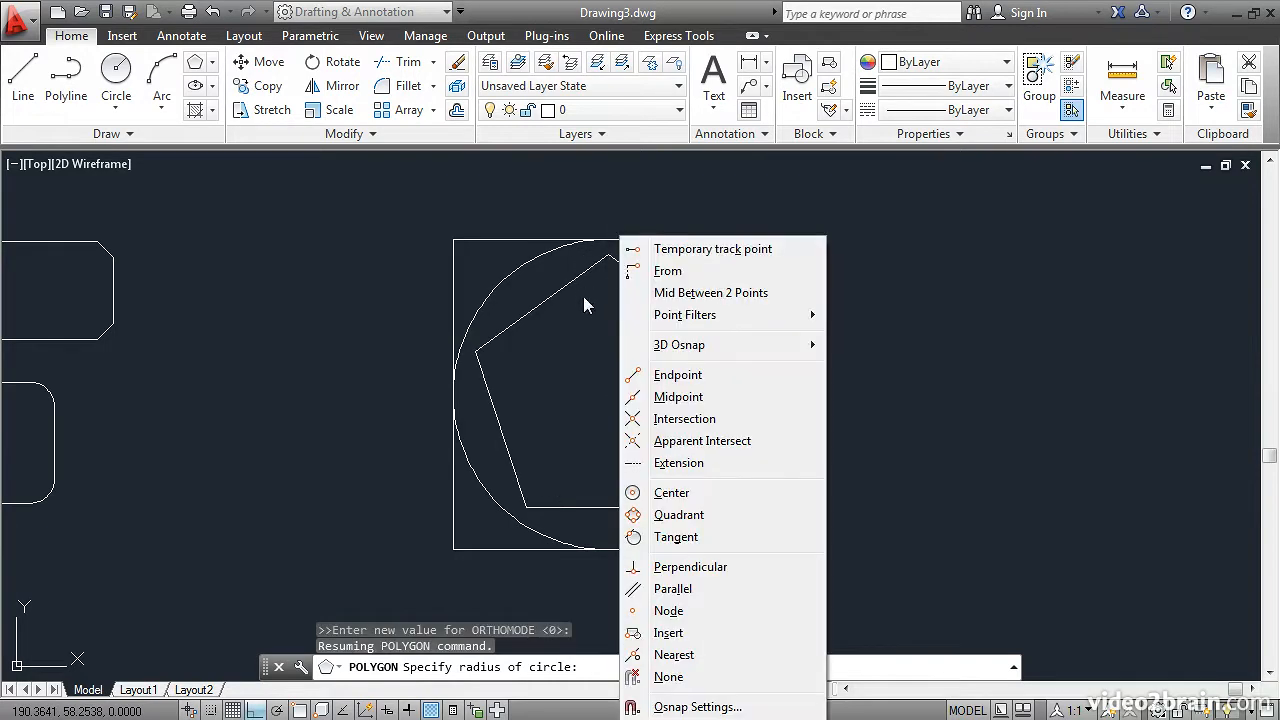
click(670, 514)
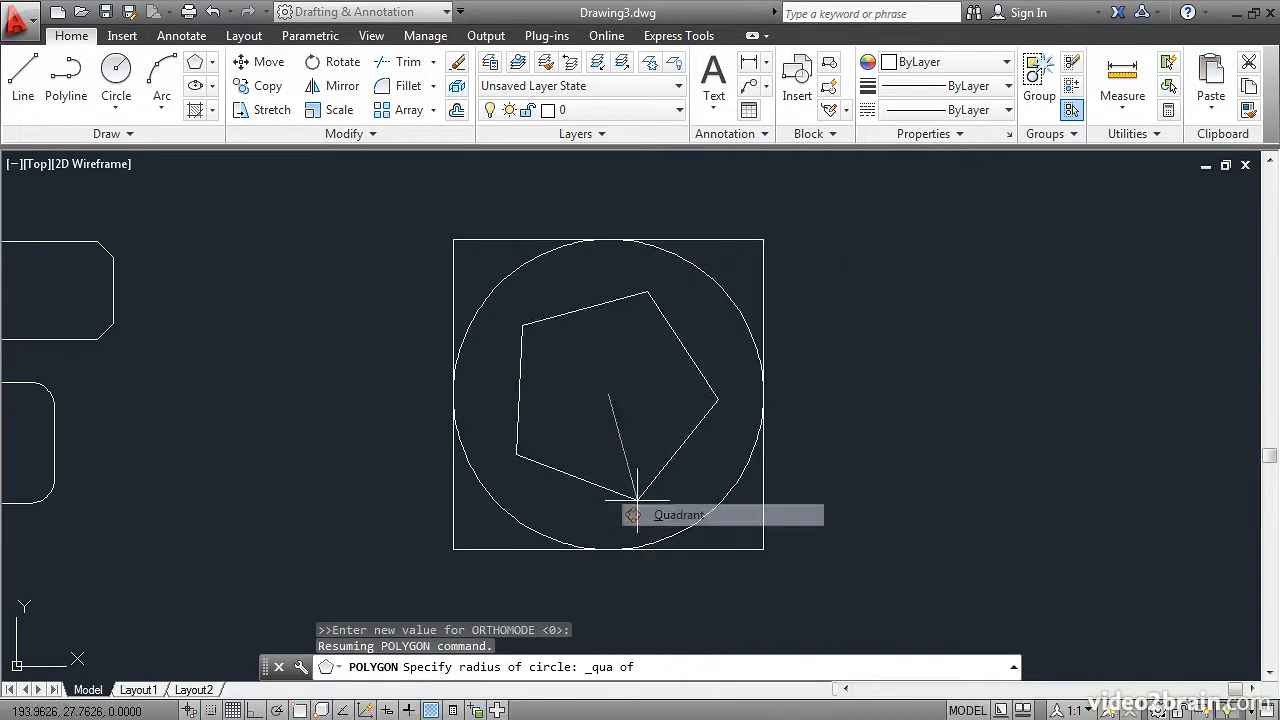
click(608, 240)
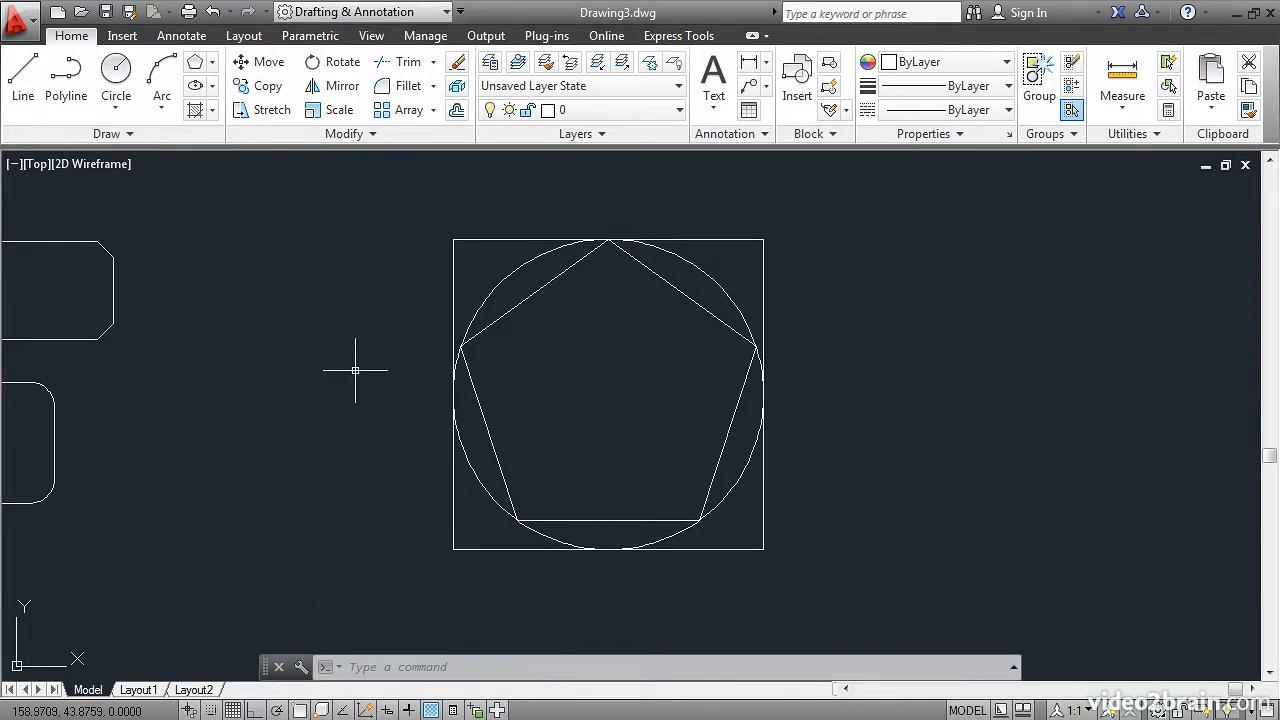
Draw a 6-sided polygon by its edge, snapping the edge endpoints to the pentagon's lower-right and lower-left vertices.
click(195, 66)
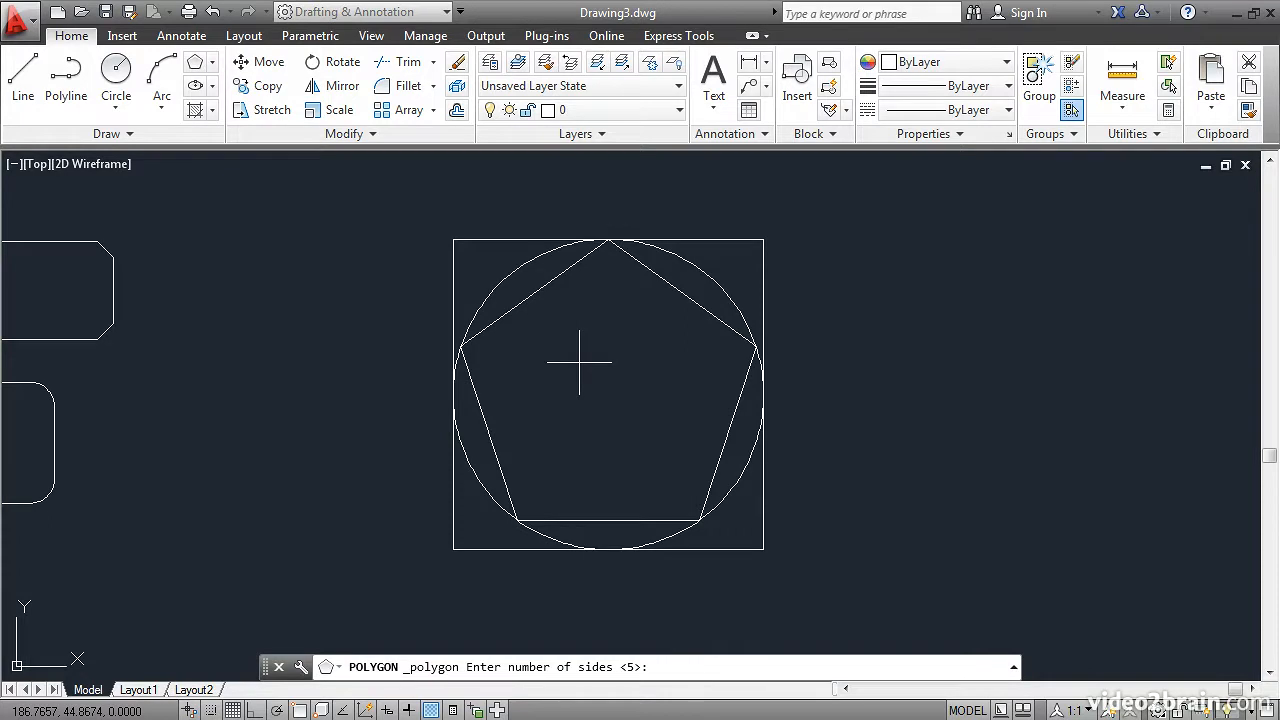
key(Return)
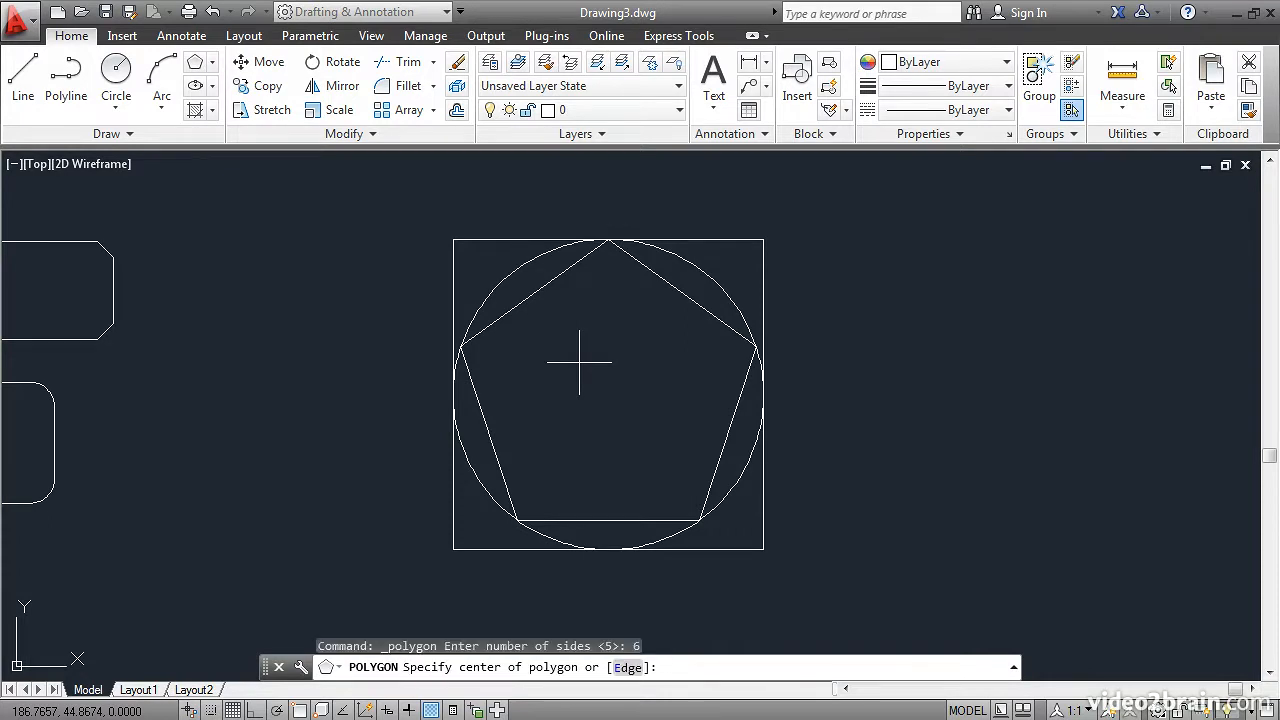
click(628, 668)
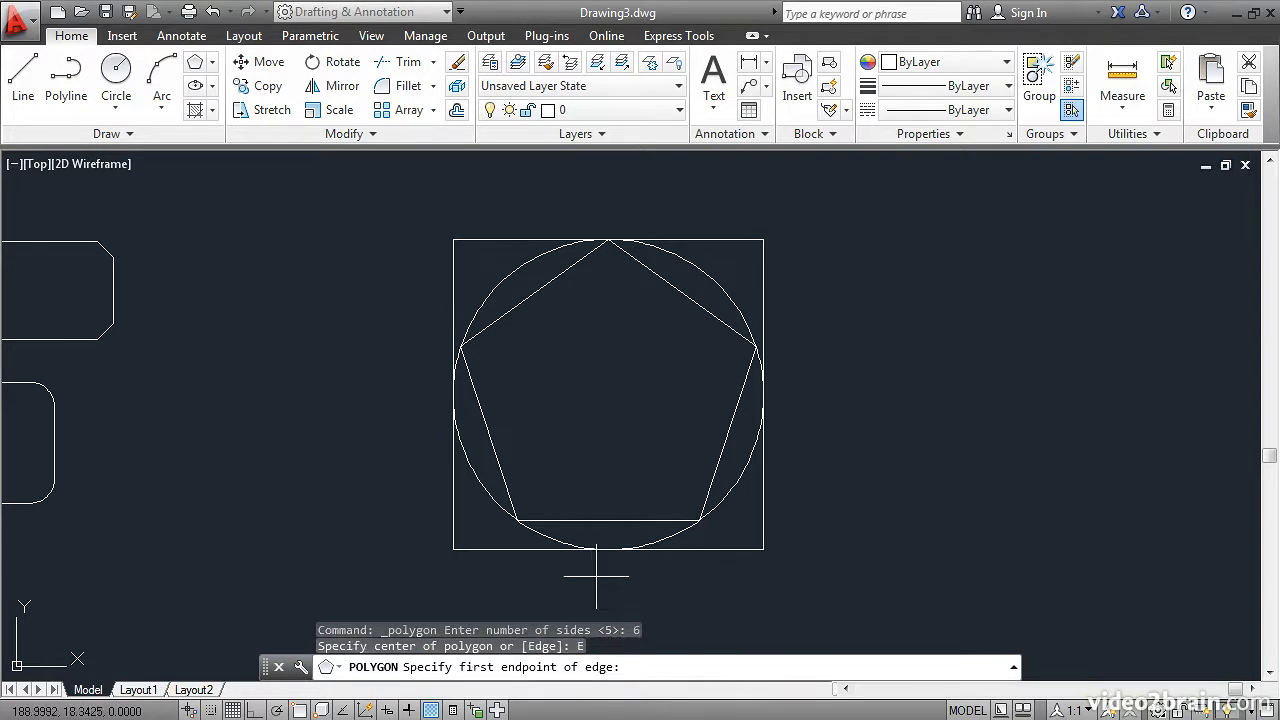
shift+right_click(626, 403)
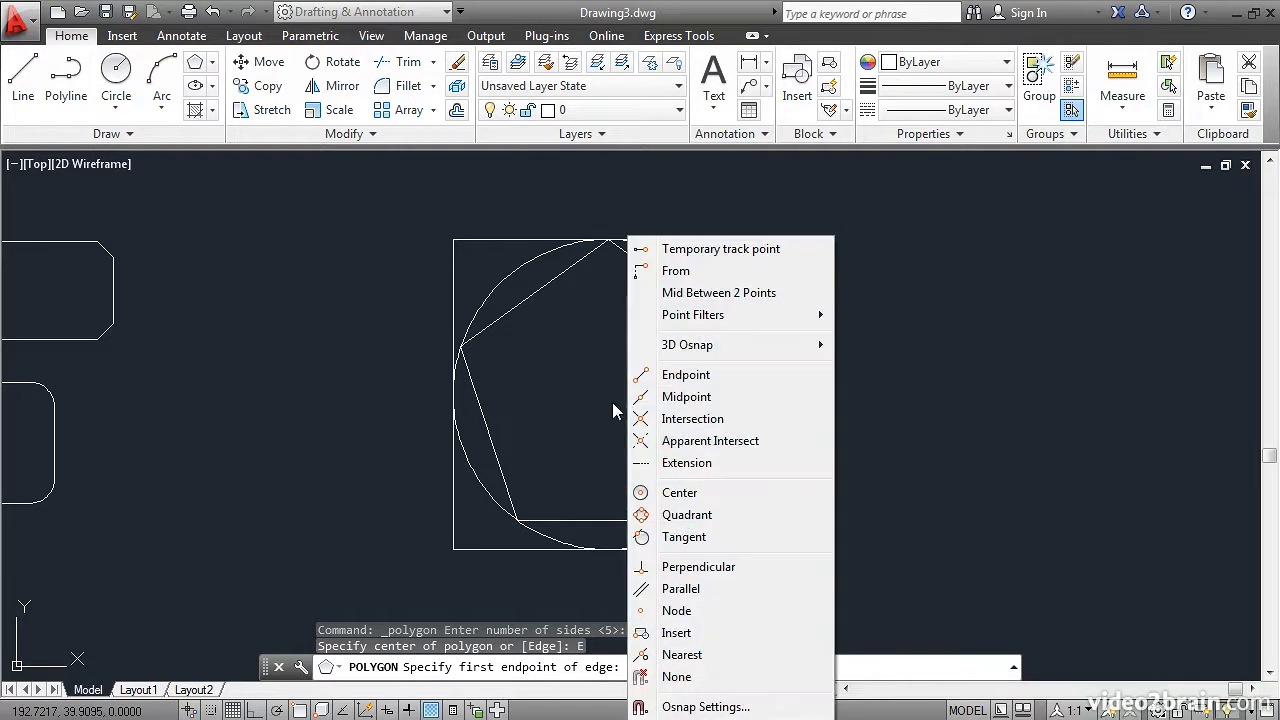
click(675, 371)
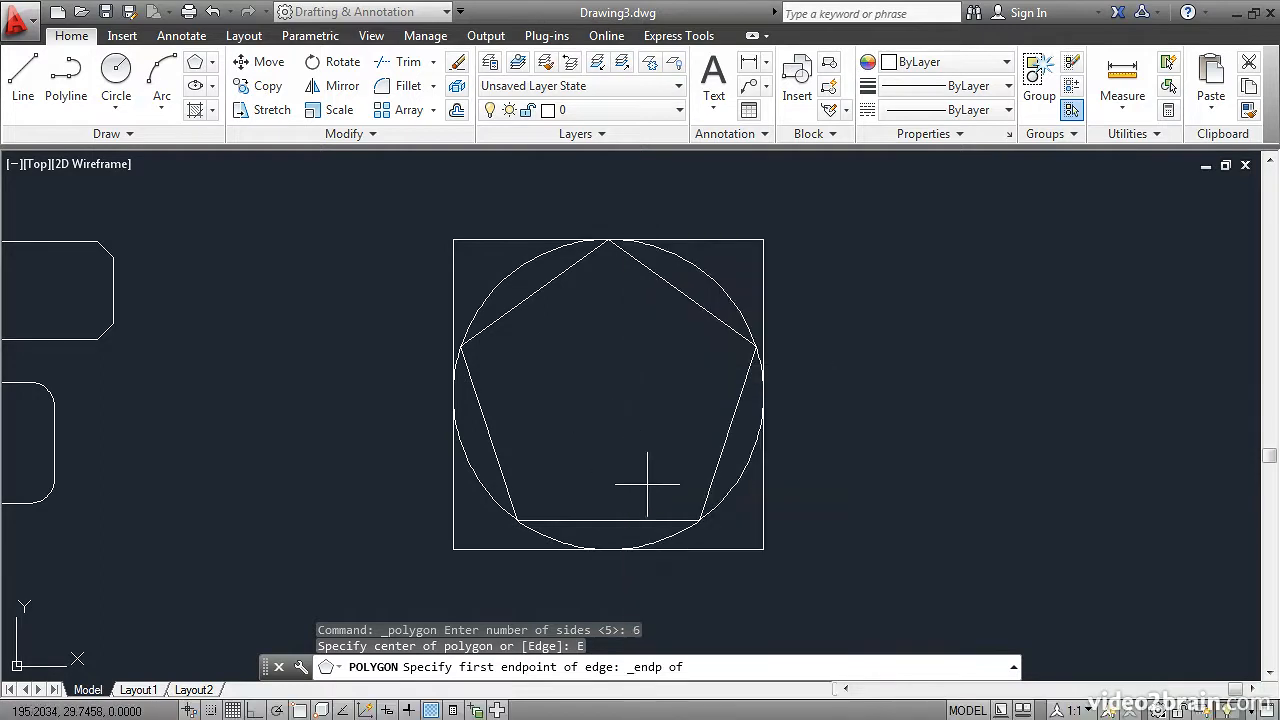
click(697, 520)
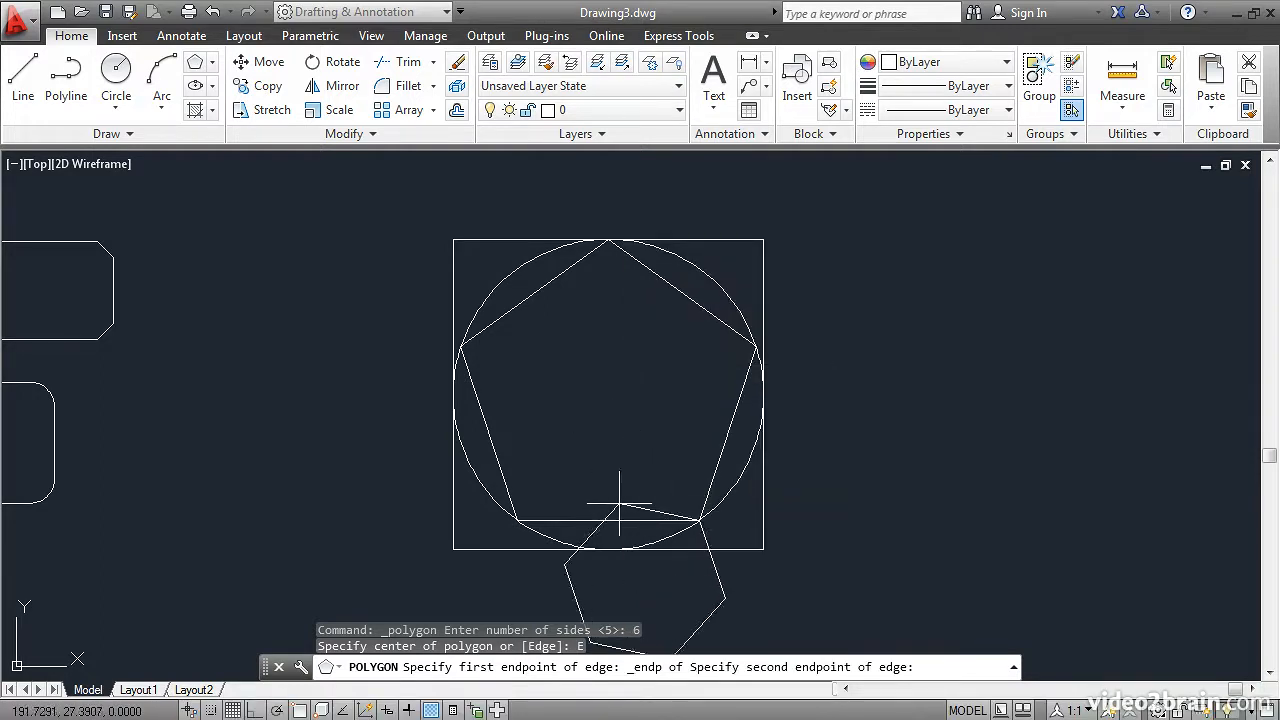
middle_drag(582, 502, 607, 371)
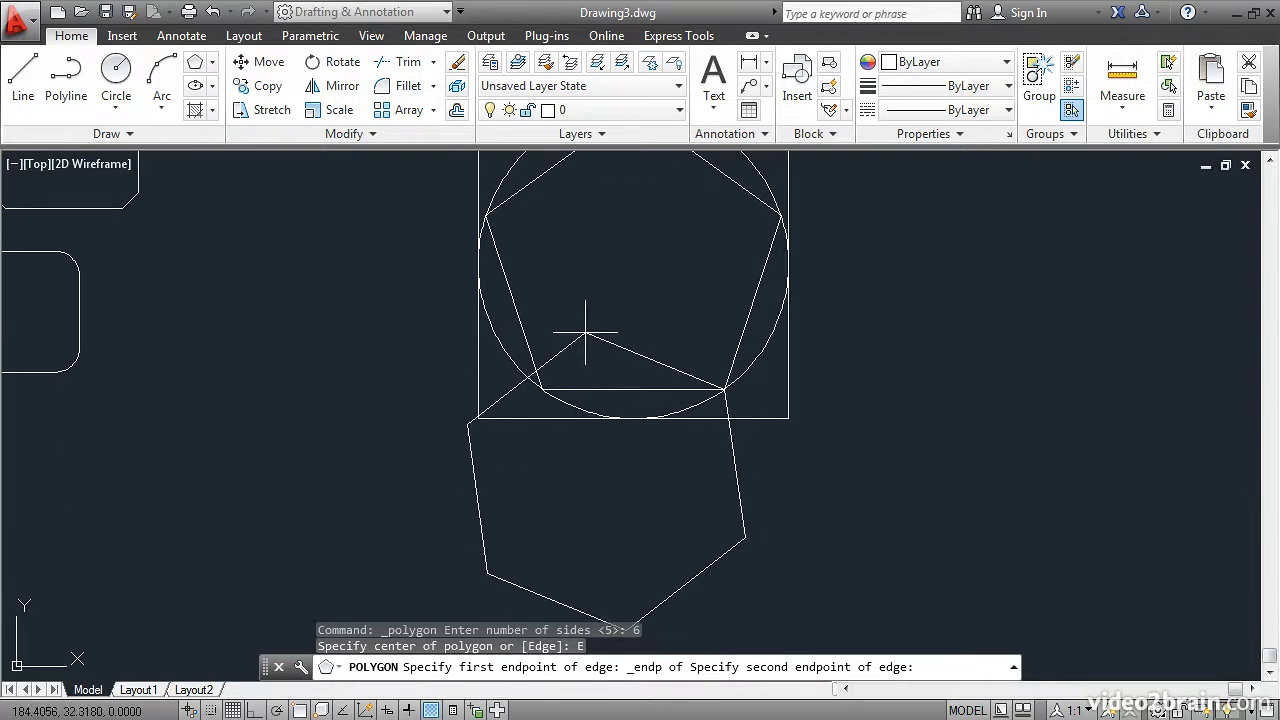
shift+right_click(580, 328)
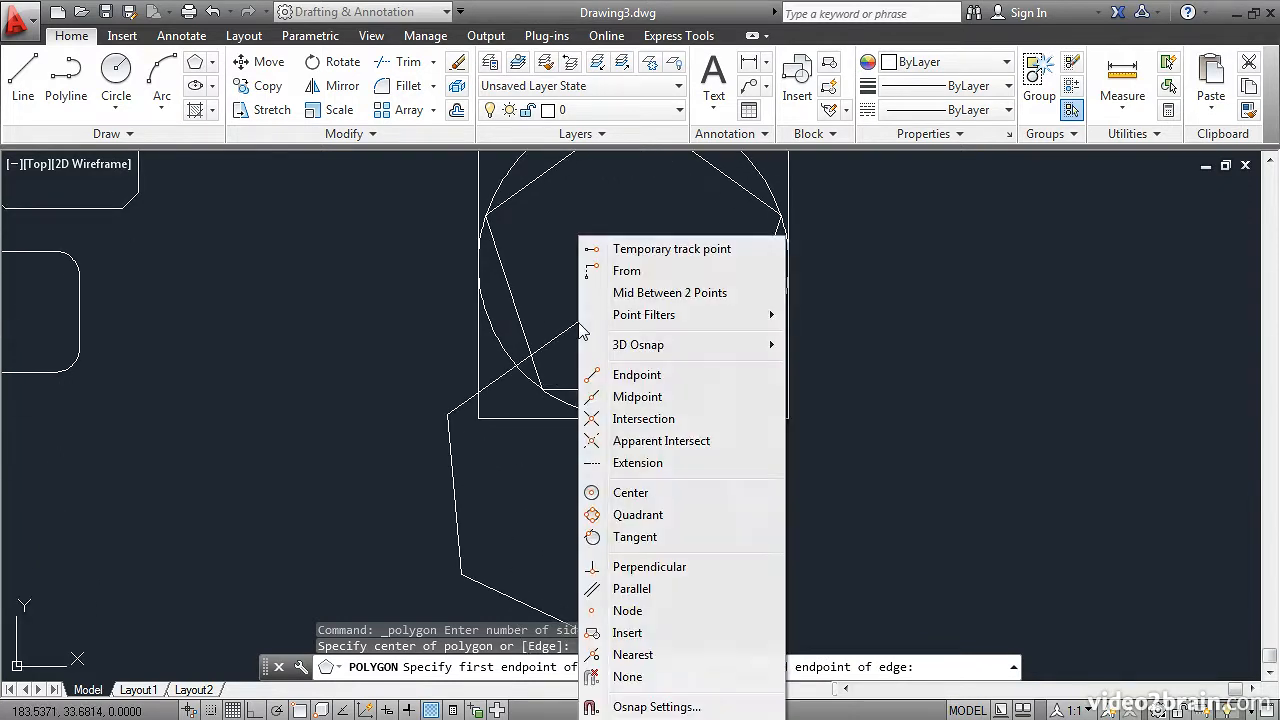
click(590, 375)
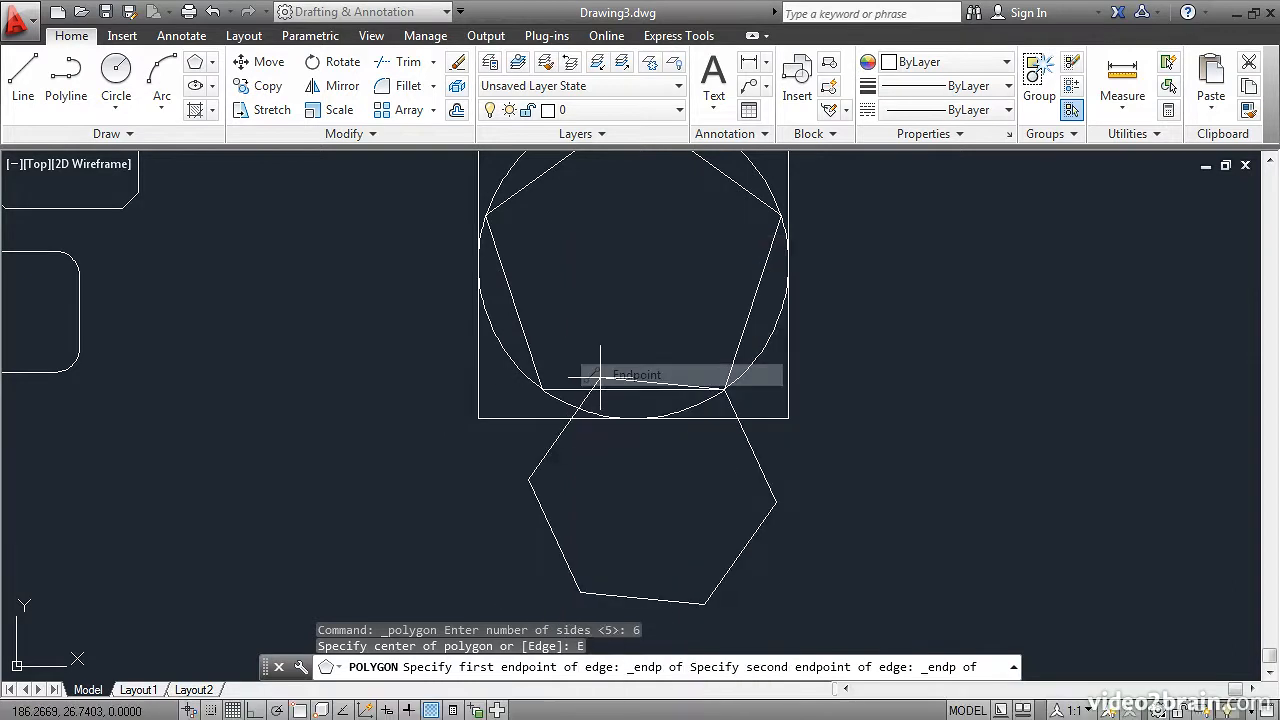
click(540, 390)
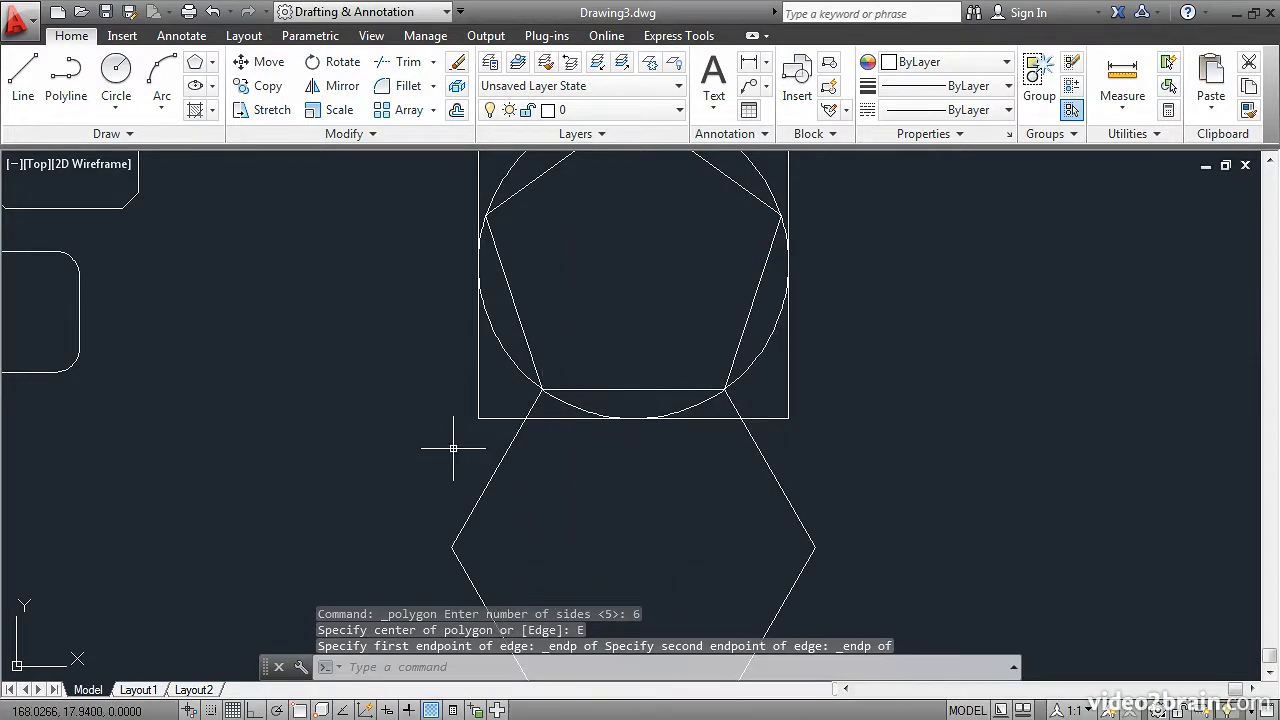
scroll(453, 449, down, 2)
middle_drag(506, 465, 494, 429)
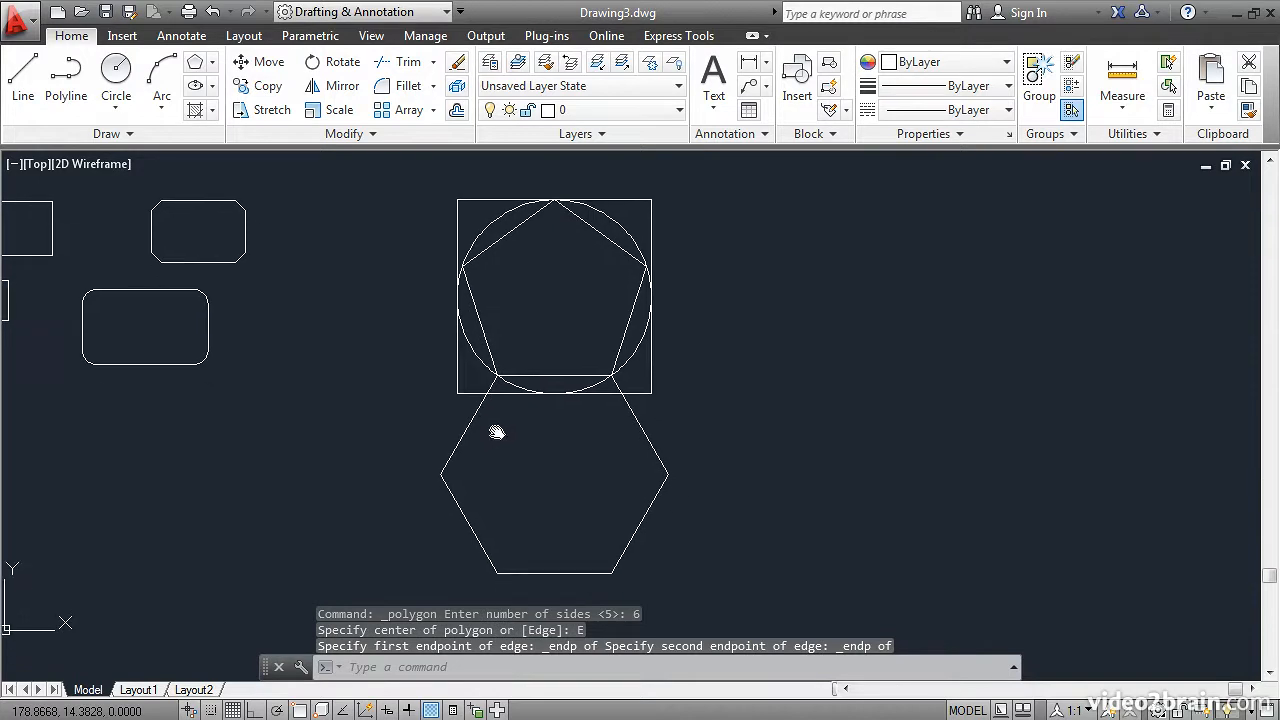